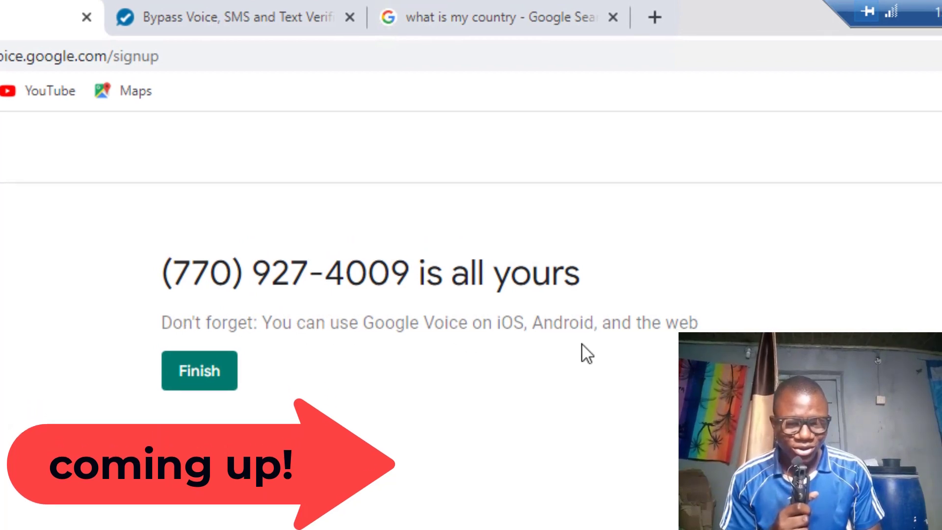
- Highlight the claimed-number confirmation sentence on the page
{"action": "left_click_drag", "start_coordinate": [582, 273], "coordinate": [511, 274]}
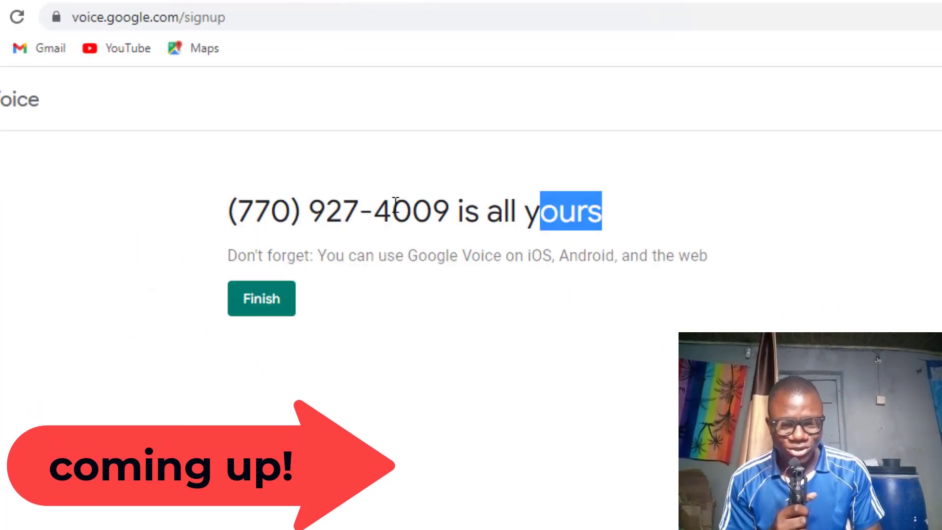
{"action": "left_click_drag", "start_coordinate": [396, 201], "coordinate": [260, 190]}
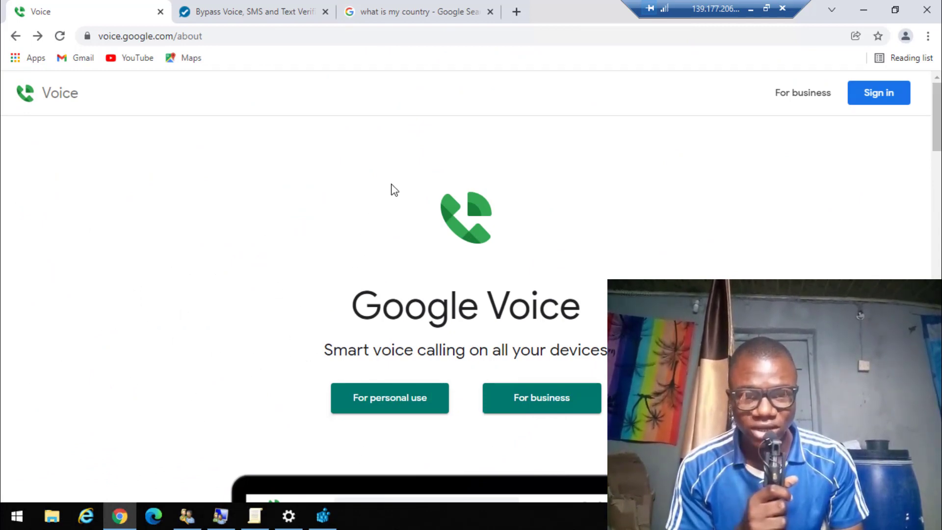
{"action": "left_click", "coordinate": [416, 14]}
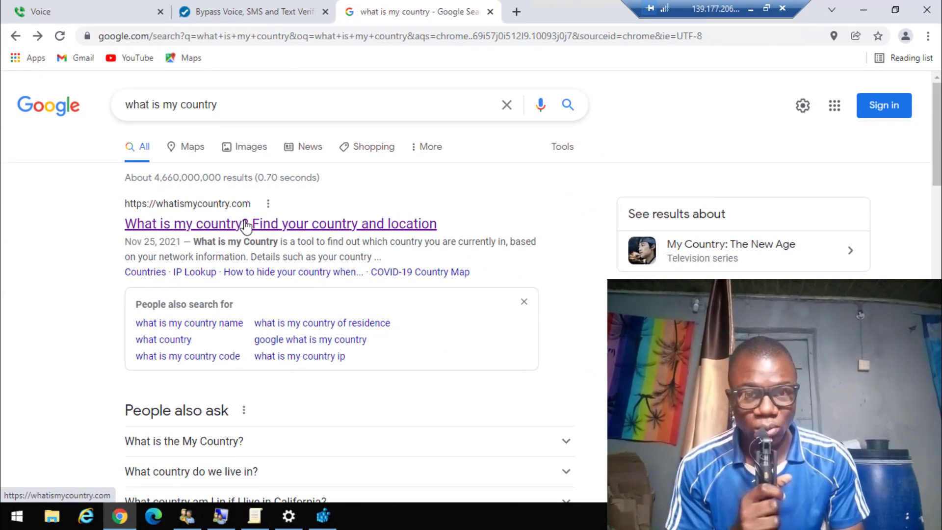
{"action": "left_click", "coordinate": [246, 225]}
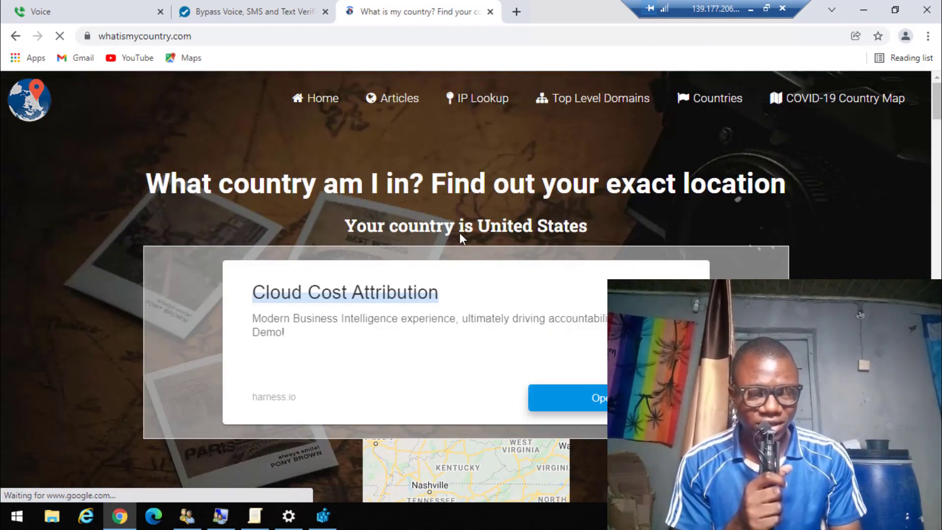
{"action": "left_click_drag", "start_coordinate": [461, 231], "coordinate": [589, 227]}
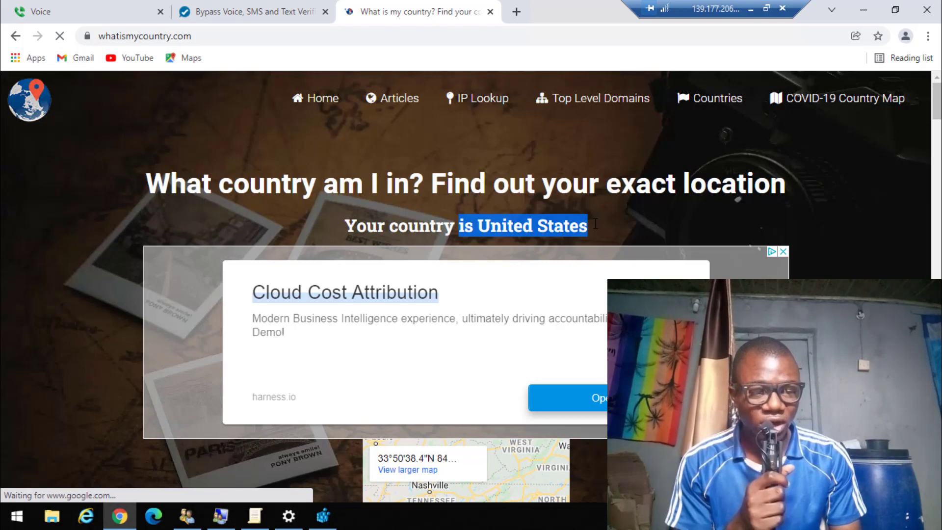
{"action": "left_click", "coordinate": [595, 227]}
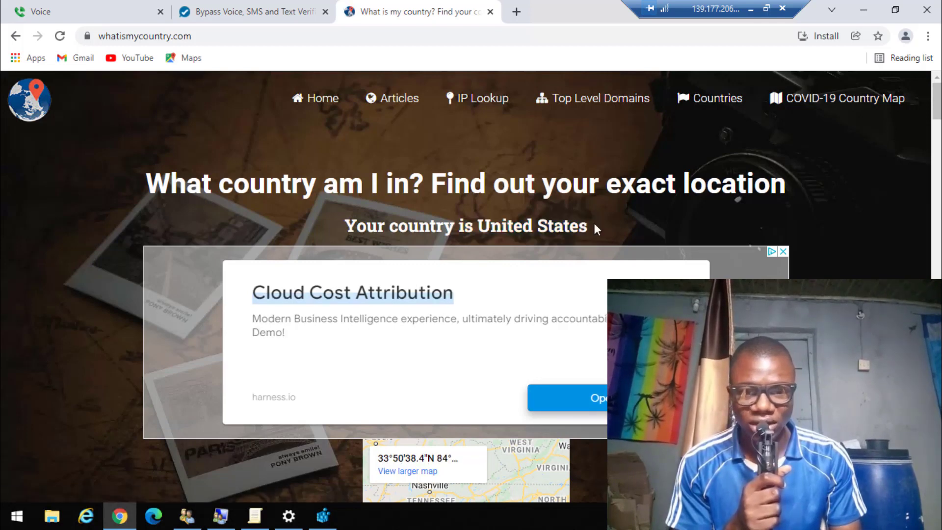
{"action": "left_click", "coordinate": [15, 39]}
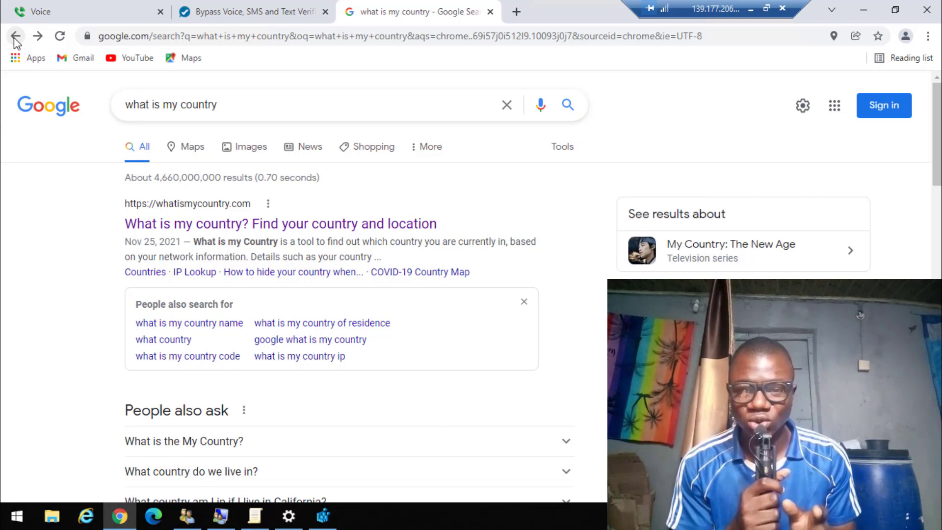
{"action": "left_click", "coordinate": [68, 4]}
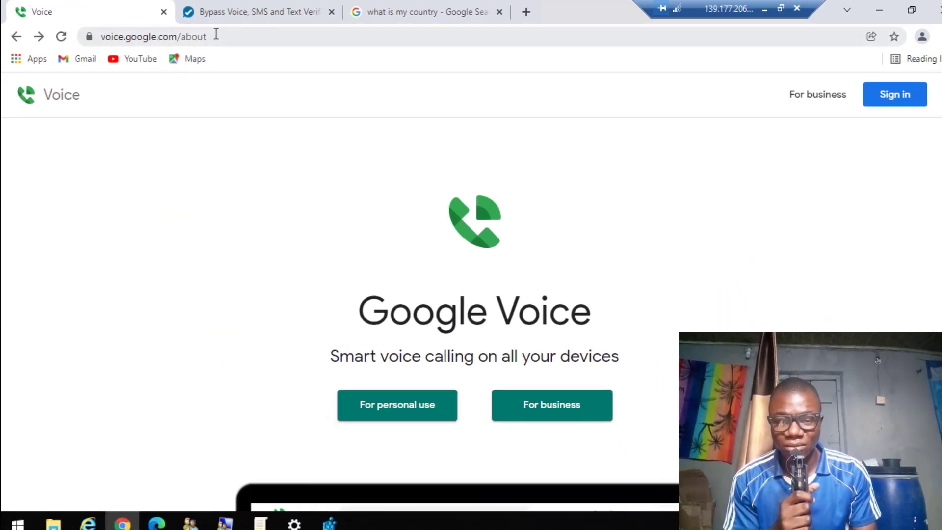
- Change the address from voice.google.com/about to voice.google.com and load it
{"action": "left_click", "coordinate": [216, 35]}
{"action": "key", "text": "End"}
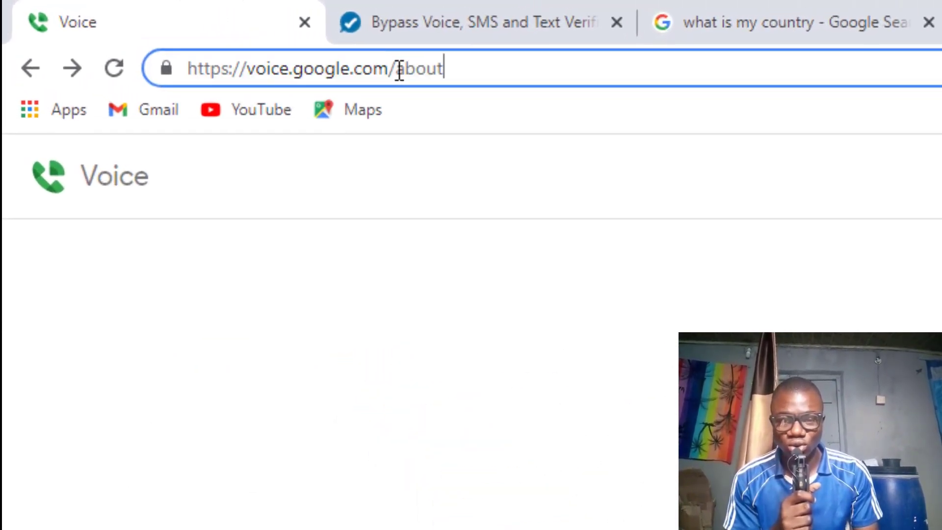
{"action": "double_click", "coordinate": [398, 69]}
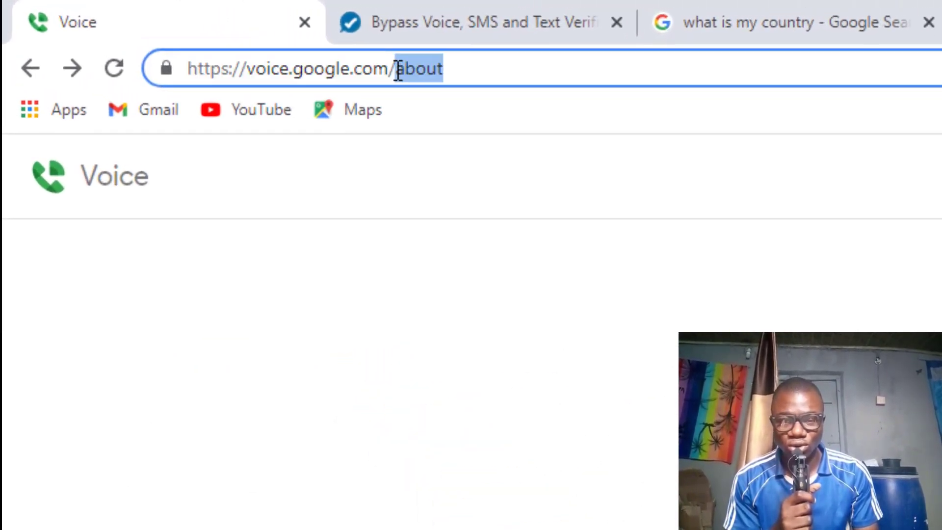
{"action": "key", "text": "BackSpace"}
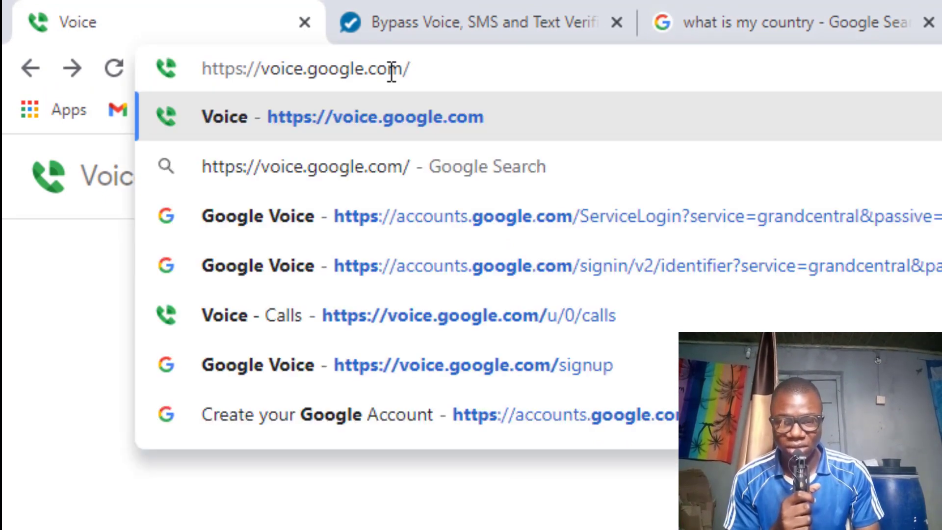
{"action": "key", "text": "Return"}
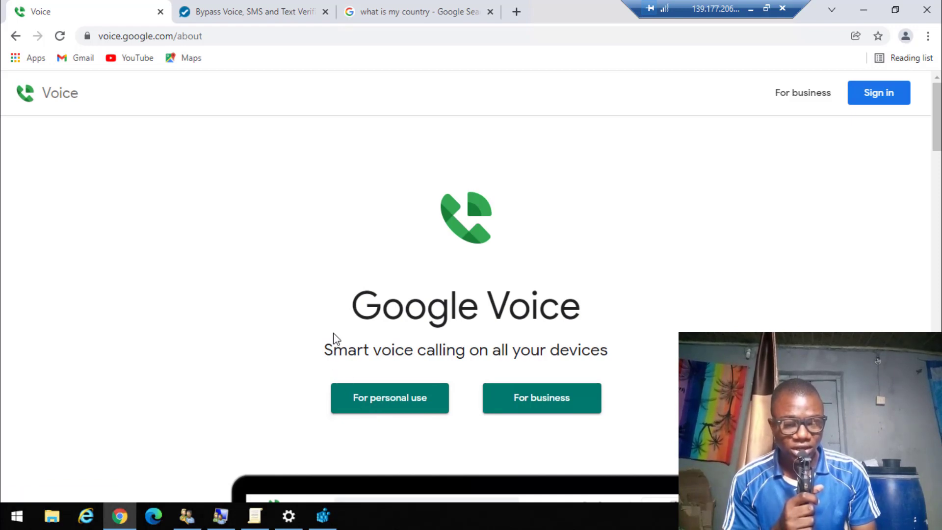
- Choose 'For personal use' and then the Web version of Google Voice
{"action": "left_click_drag", "start_coordinate": [334, 350], "coordinate": [324, 351]}
{"action": "left_click_drag", "start_coordinate": [591, 307], "coordinate": [593, 352]}
{"action": "left_click", "coordinate": [399, 415]}
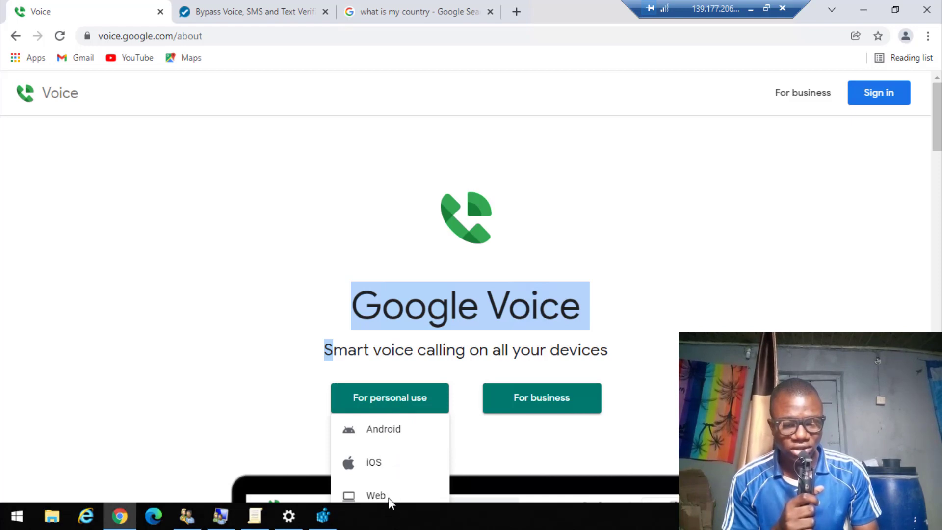
{"action": "scroll", "coordinate": [568, 404], "scroll_direction": "down", "scroll_amount": 6}
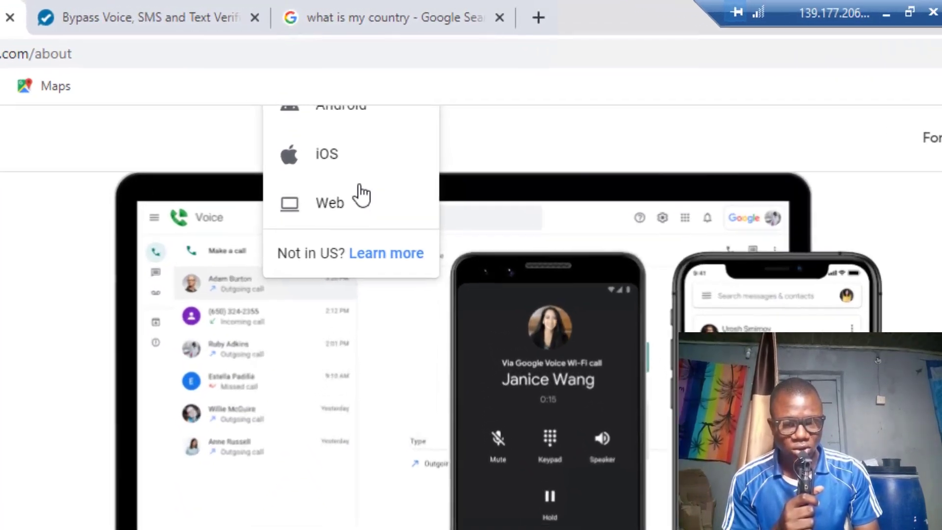
{"action": "left_click", "coordinate": [348, 203]}
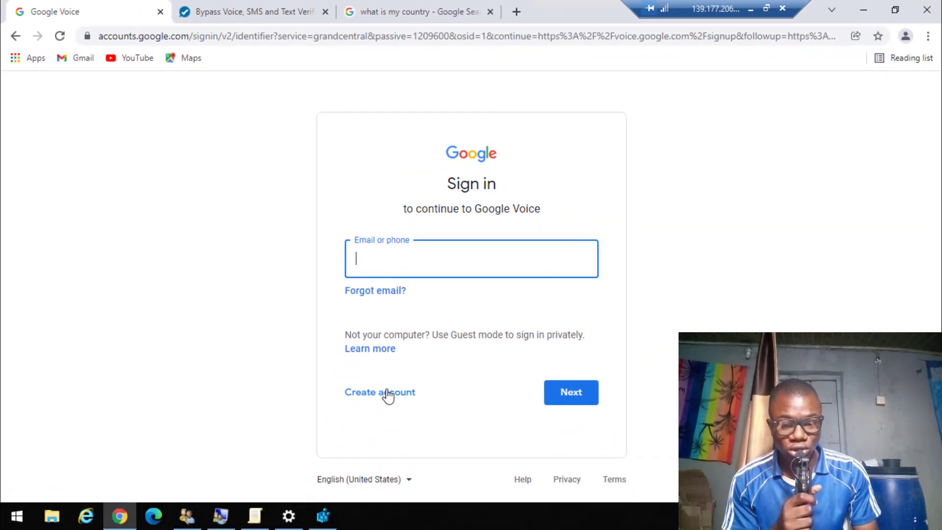
- Create a Google account for myself and enter the first and last name
{"action": "left_click", "coordinate": [399, 394]}
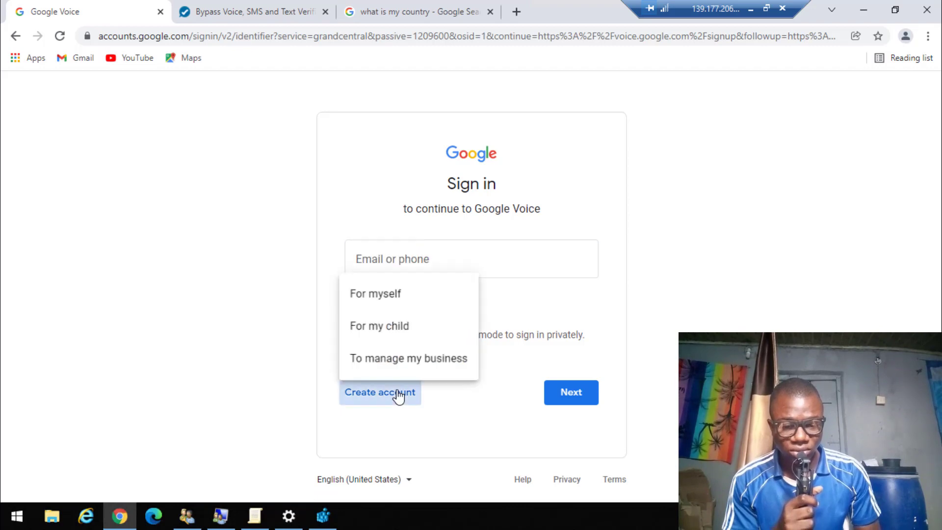
{"action": "left_click", "coordinate": [391, 294]}
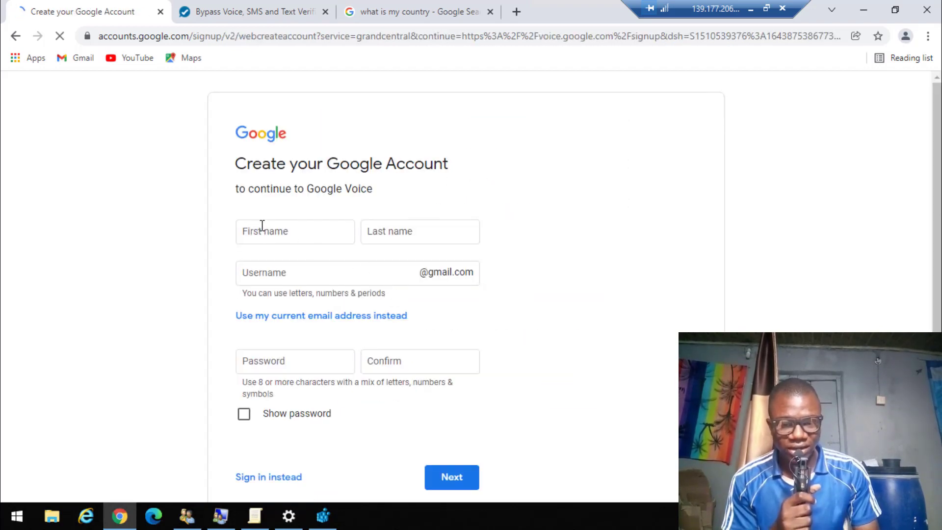
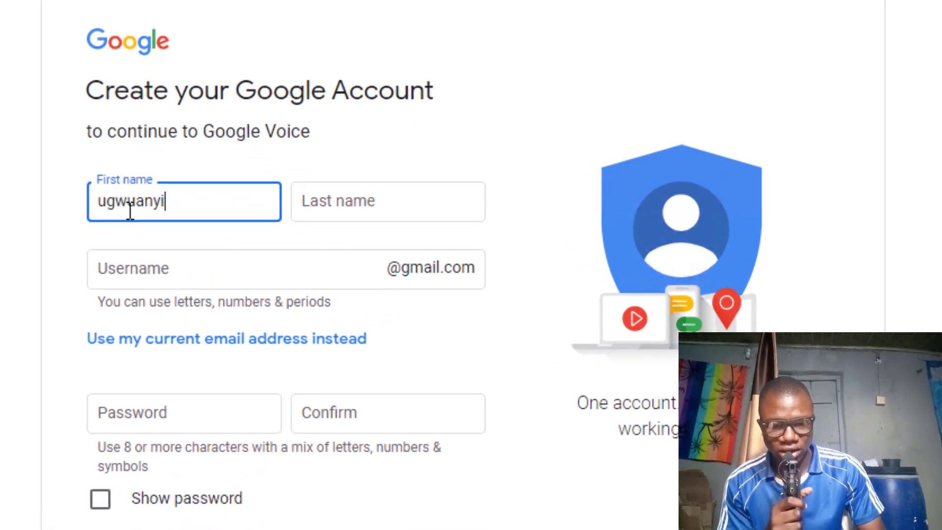
{"action": "left_click", "coordinate": [325, 201]}
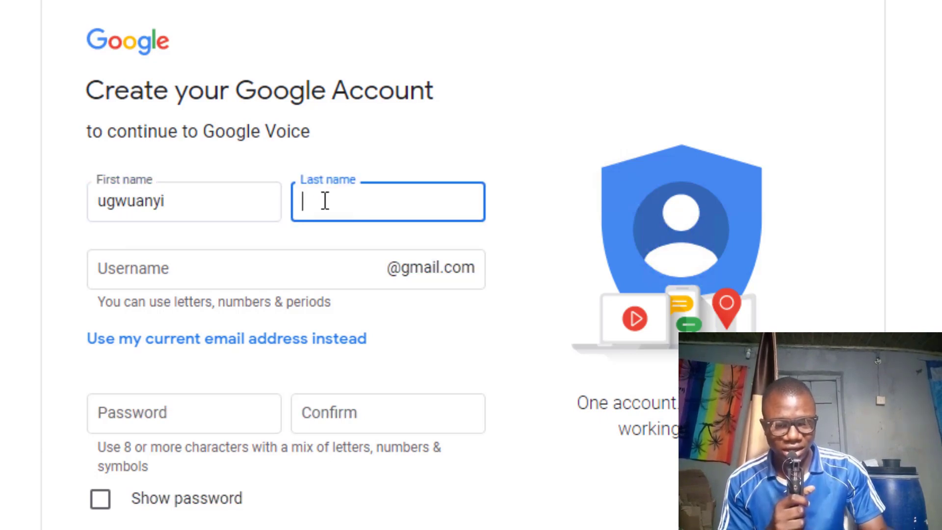
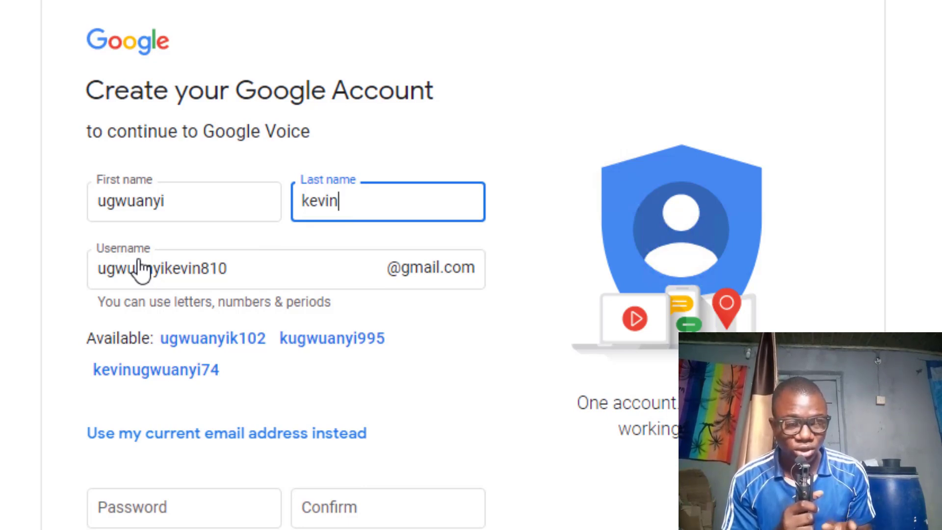
- Replace the trailing digits of the suggested Gmail username with custom text
{"action": "left_click", "coordinate": [241, 270]}
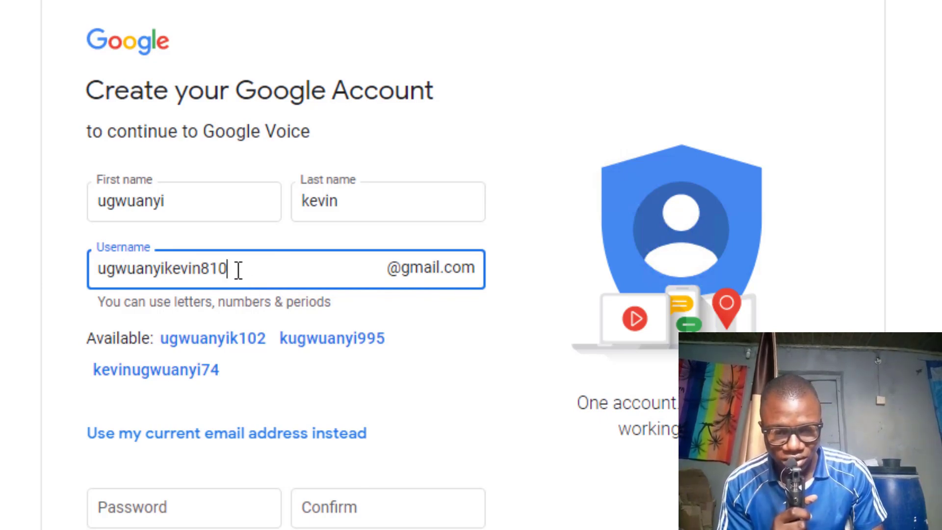
{"action": "left_click_drag", "start_coordinate": [227, 270], "coordinate": [204, 270]}
{"action": "key", "text": "BackSpace"}
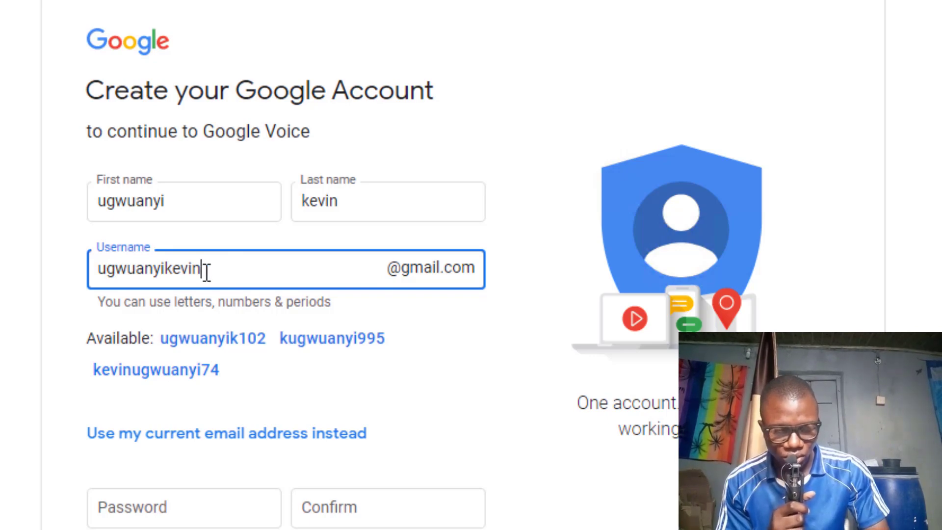
{"action": "type", "text": "g"}
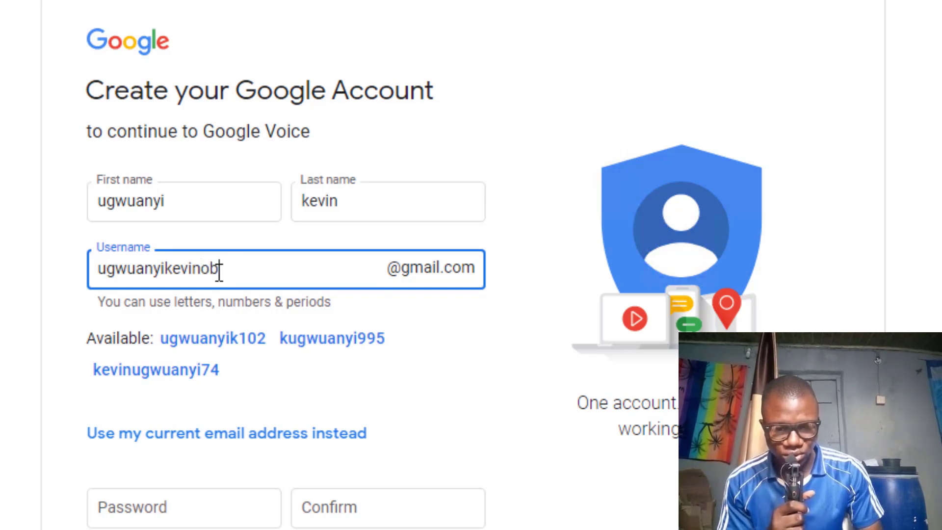
{"action": "type", "text": "b"}
{"action": "left_click", "coordinate": [115, 265], "text": "shift"}
{"action": "left_click_drag", "start_coordinate": [114, 266], "coordinate": [98, 260]}
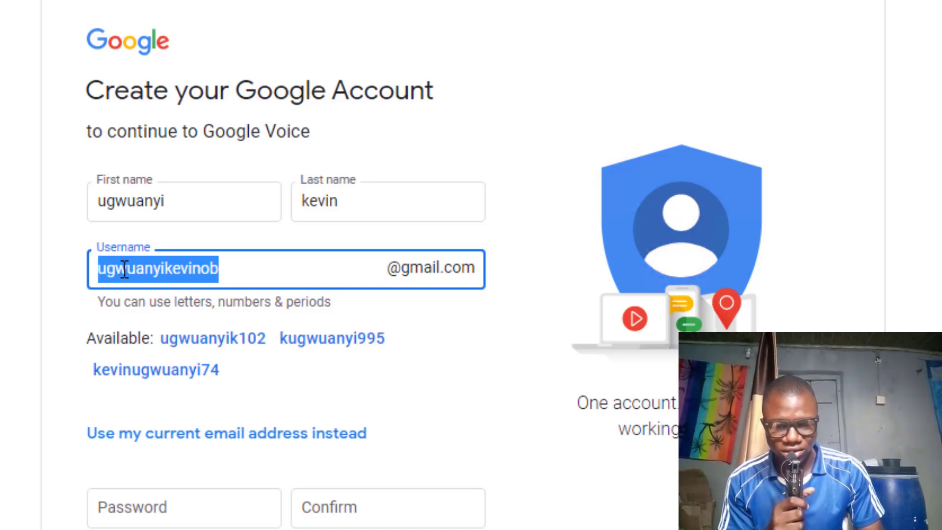
{"action": "left_click", "coordinate": [241, 274]}
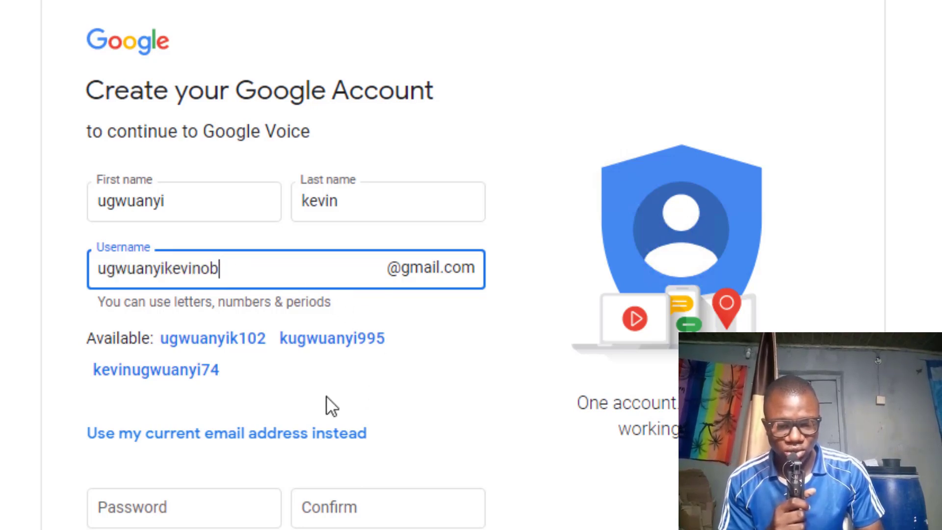
{"action": "scroll", "coordinate": [198, 460], "scroll_direction": "down", "scroll_amount": 3}
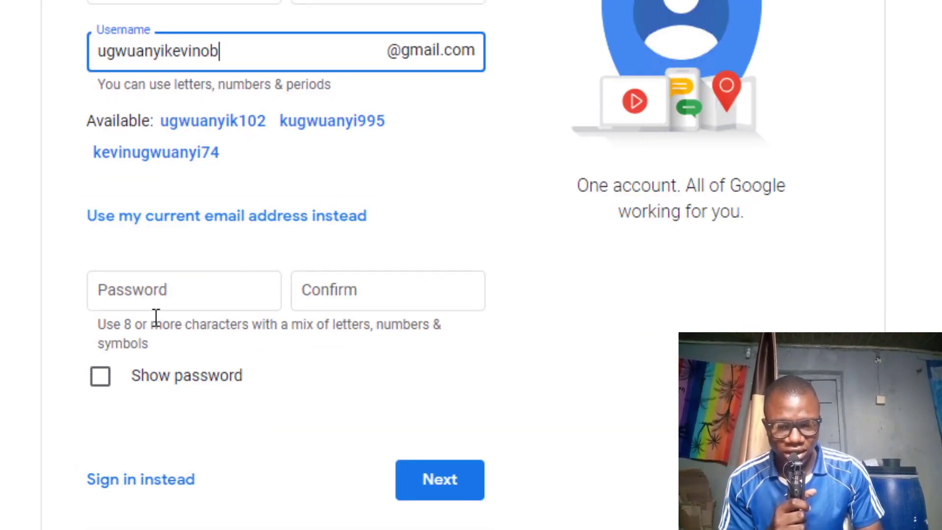
- Enter and confirm the account password, show it, and submit the step
{"action": "left_click", "coordinate": [156, 295]}
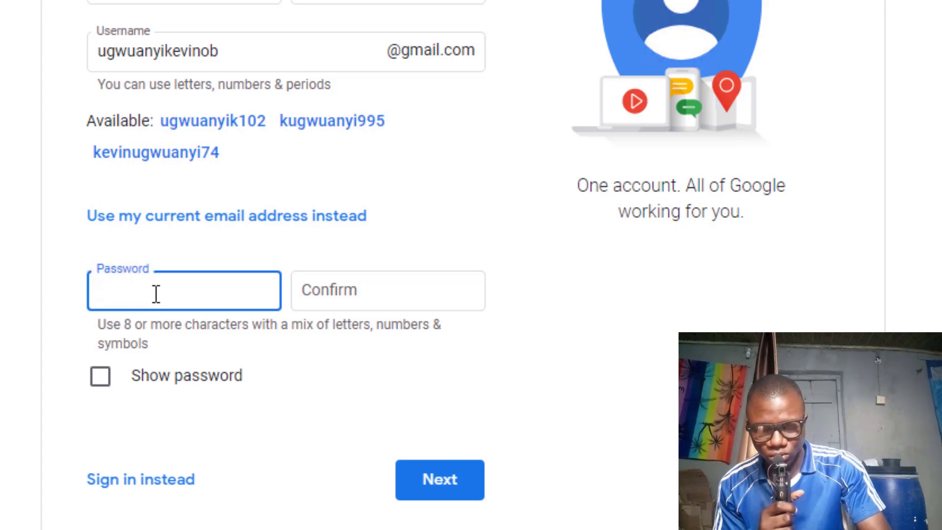
{"action": "type", "text": "••••"}
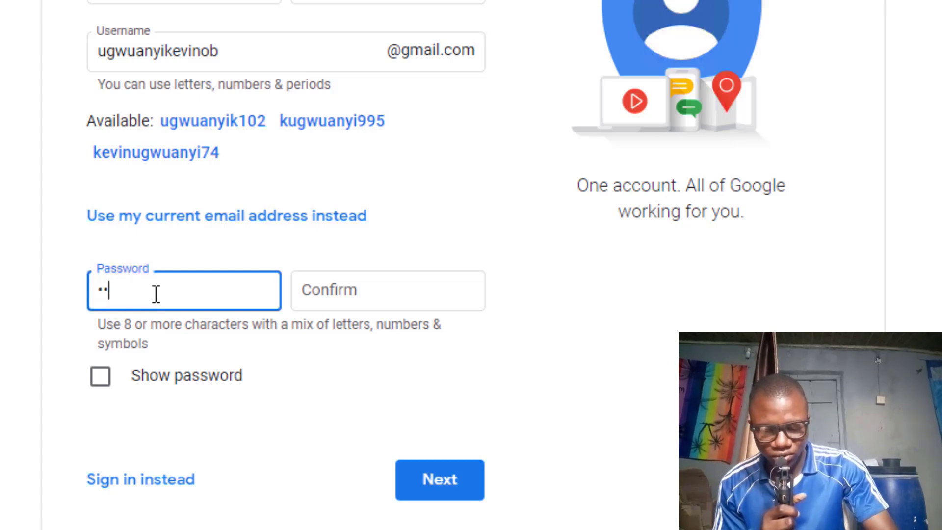
{"action": "type", "text": "••••"}
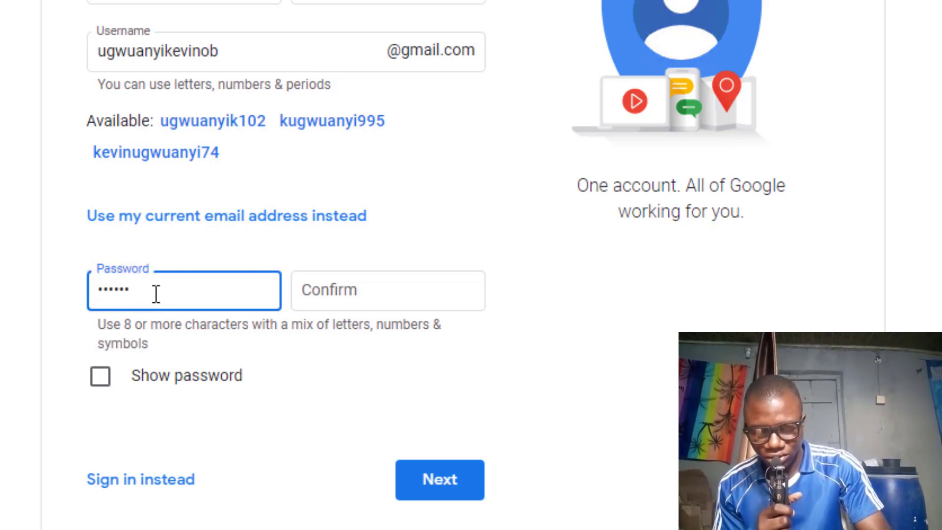
{"action": "type", "text": "•"}
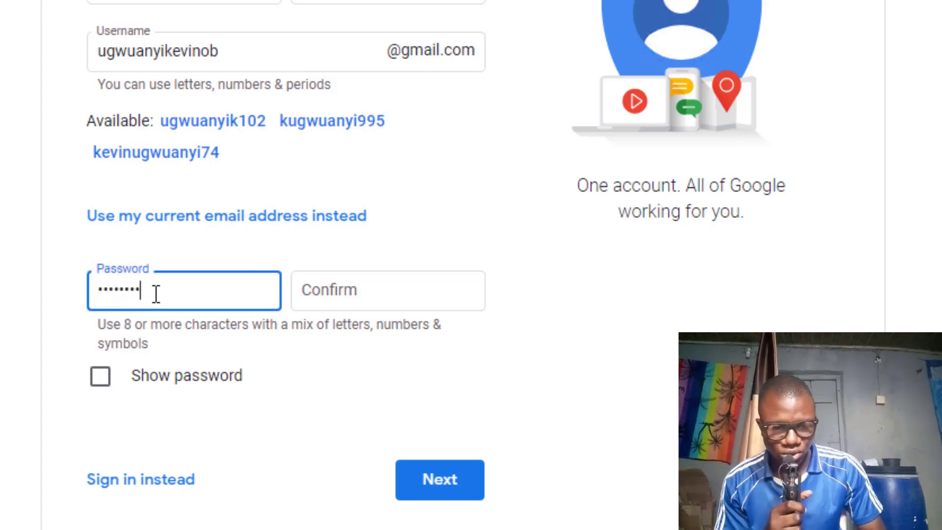
{"action": "left_click", "coordinate": [367, 293]}
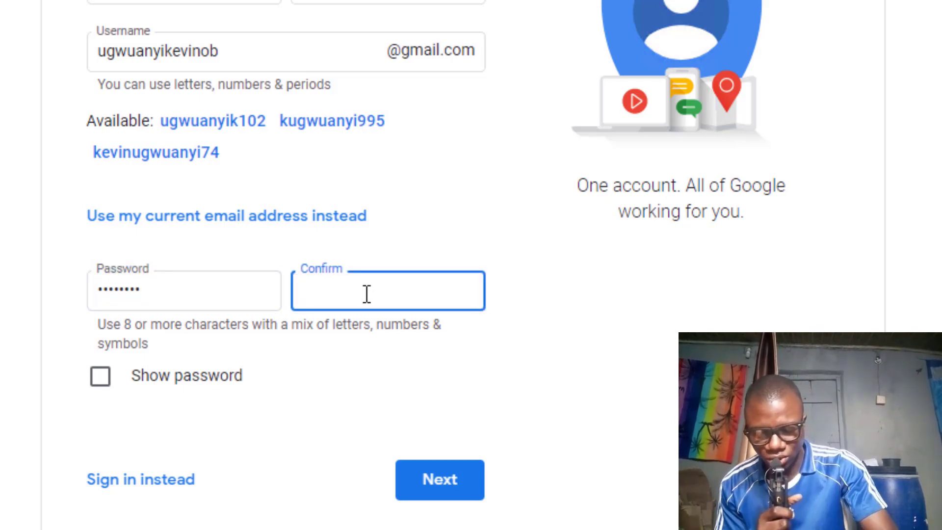
{"action": "type", "text": "•••••••"}
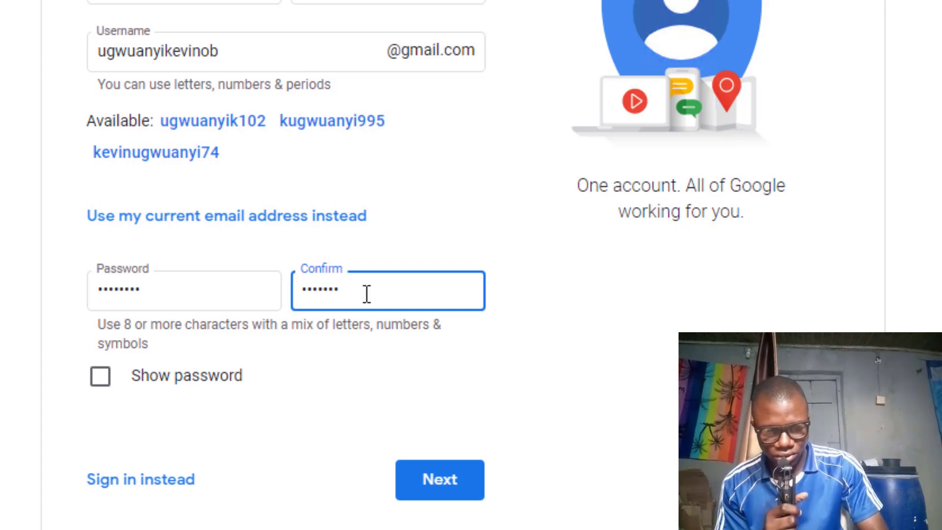
{"action": "type", "text": "•"}
{"action": "left_click", "coordinate": [519, 382]}
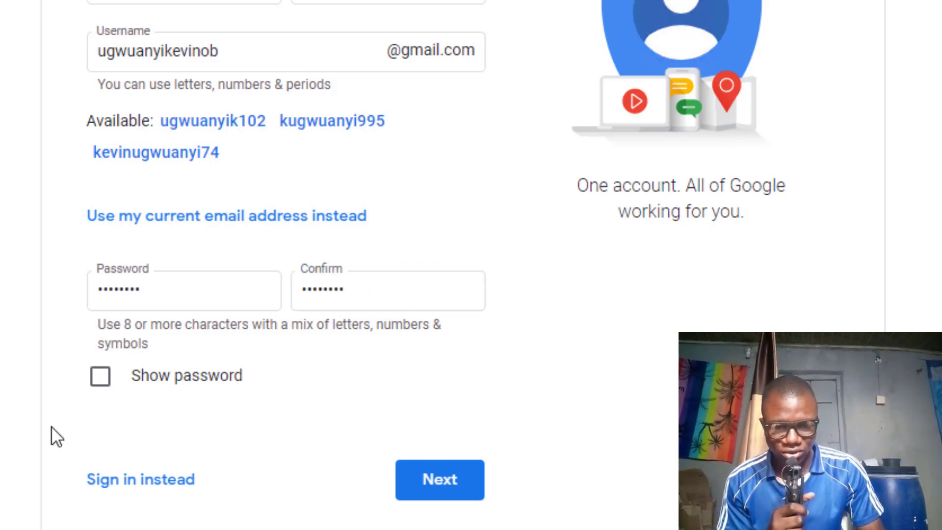
{"action": "left_click", "coordinate": [101, 385]}
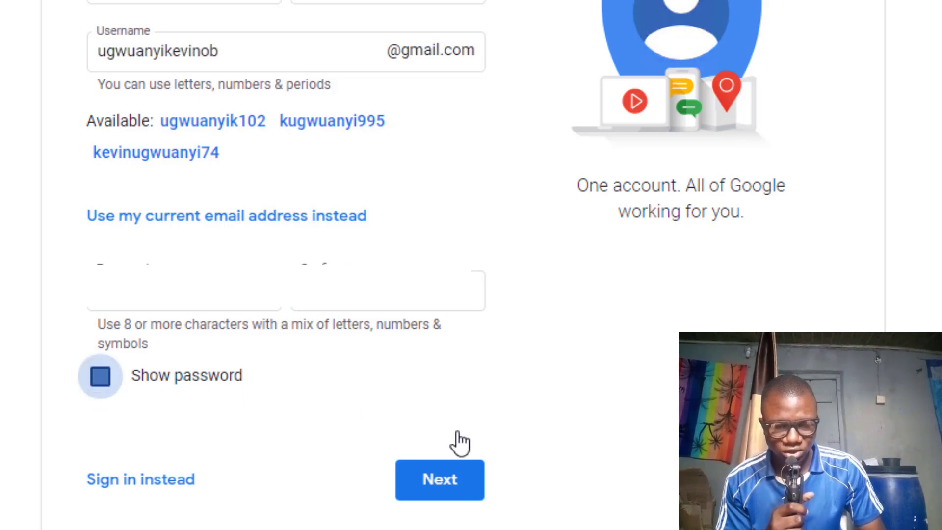
{"action": "left_click", "coordinate": [462, 490]}
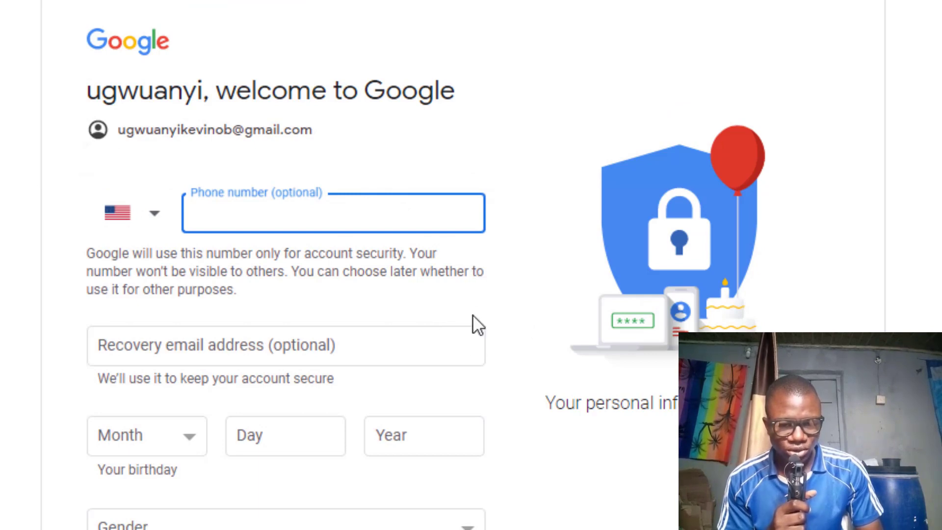
- Leave the optional phone and recovery email fields empty
{"action": "scroll", "coordinate": [468, 330], "scroll_direction": "down", "scroll_amount": 4}
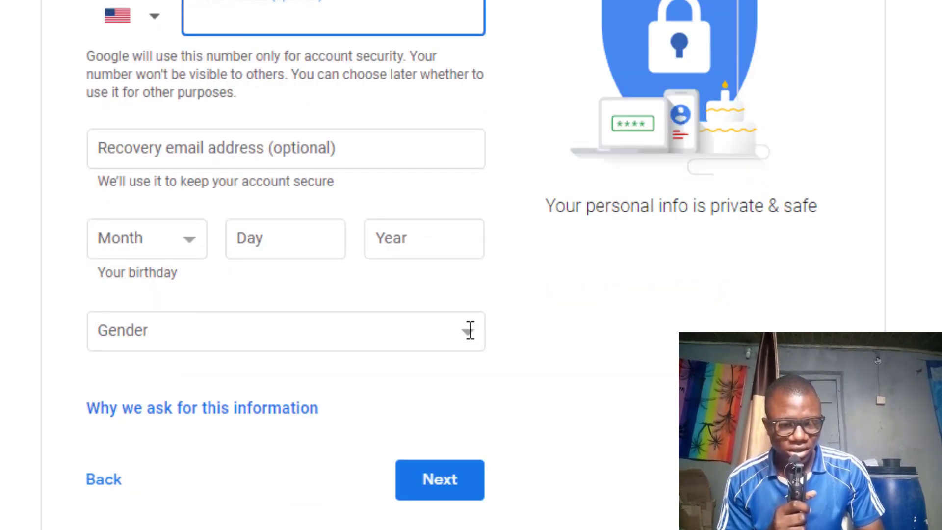
{"action": "scroll", "coordinate": [470, 330], "scroll_direction": "up", "scroll_amount": 4}
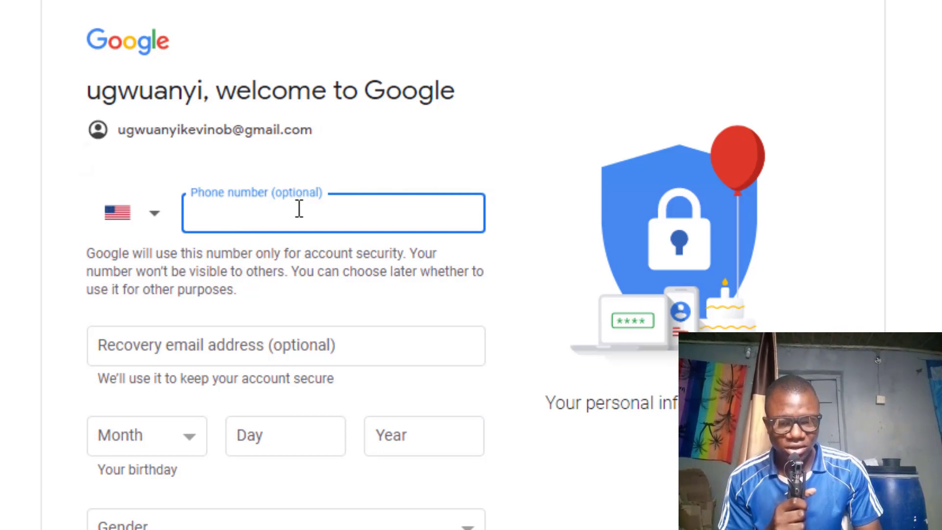
{"action": "scroll", "coordinate": [277, 233], "scroll_direction": "down", "scroll_amount": 2}
{"action": "left_click", "coordinate": [273, 232]}
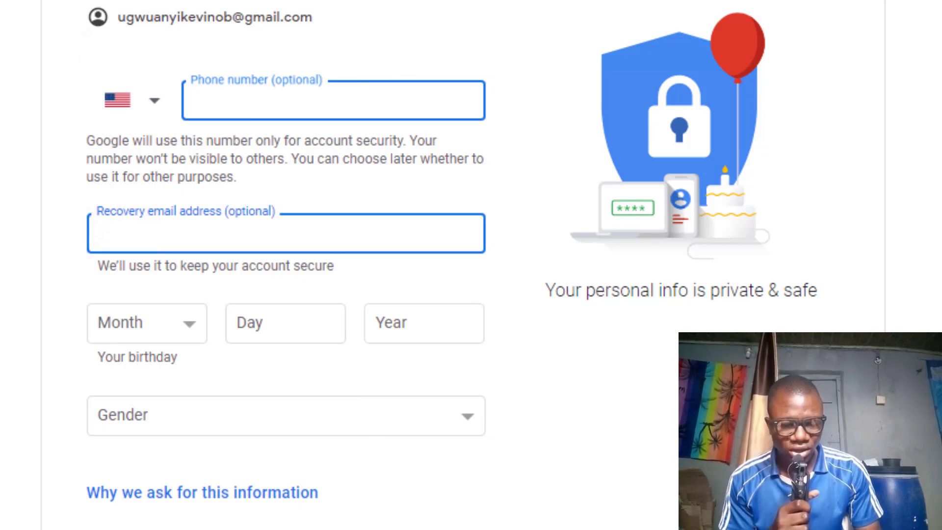
{"action": "key", "text": "Return"}
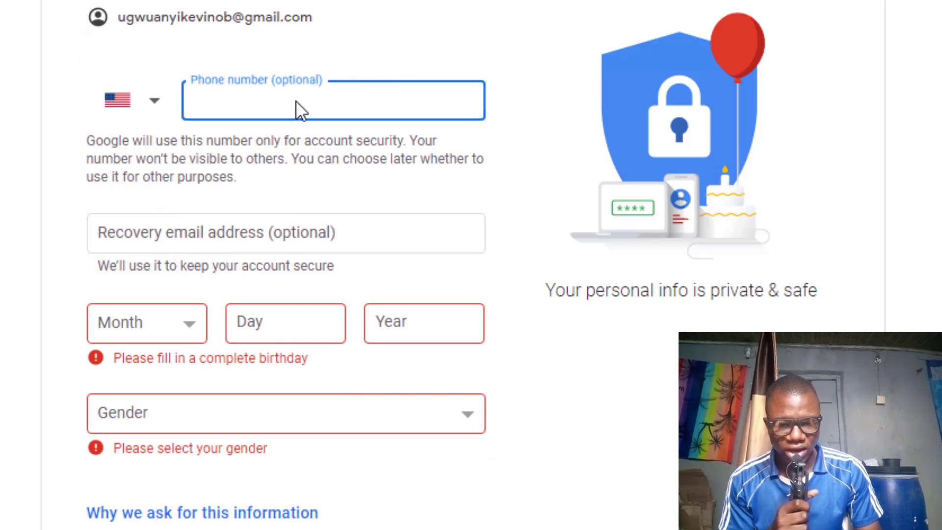
{"action": "left_click", "coordinate": [137, 331]}
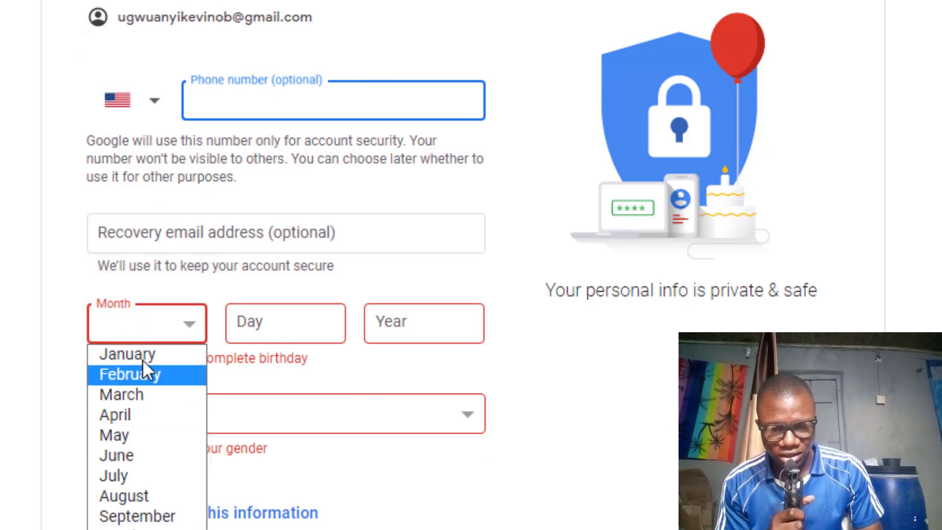
{"action": "left_click", "coordinate": [137, 456]}
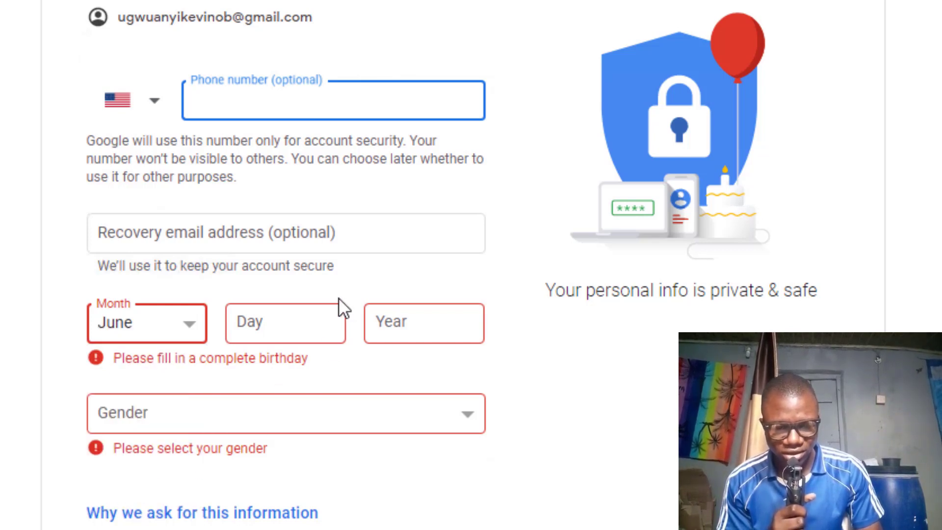
{"action": "left_click", "coordinate": [281, 323]}
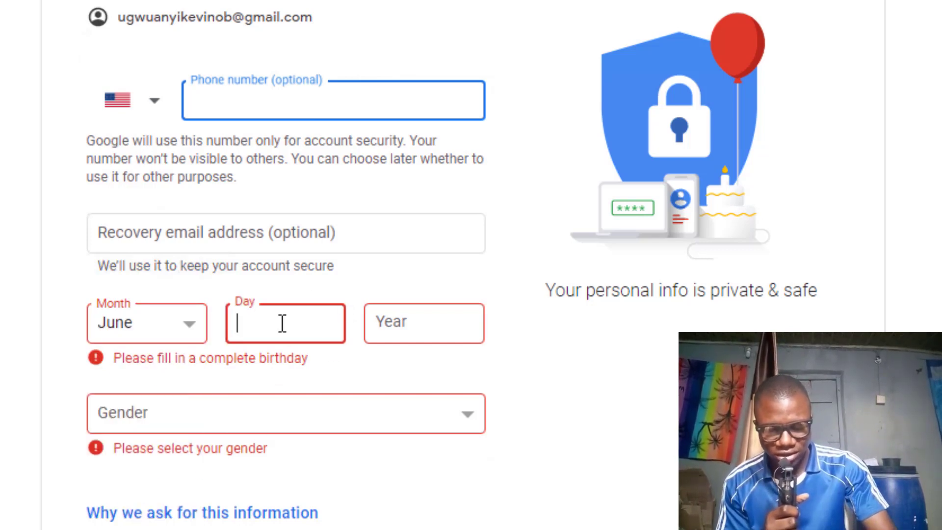
{"action": "type", "text": "3"}
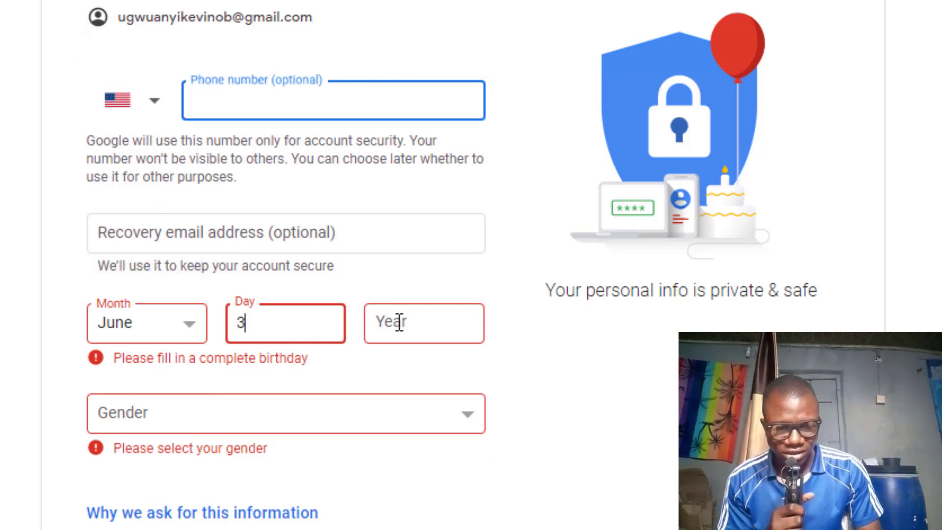
{"action": "left_click", "coordinate": [399, 323]}
{"action": "type", "text": "1"}
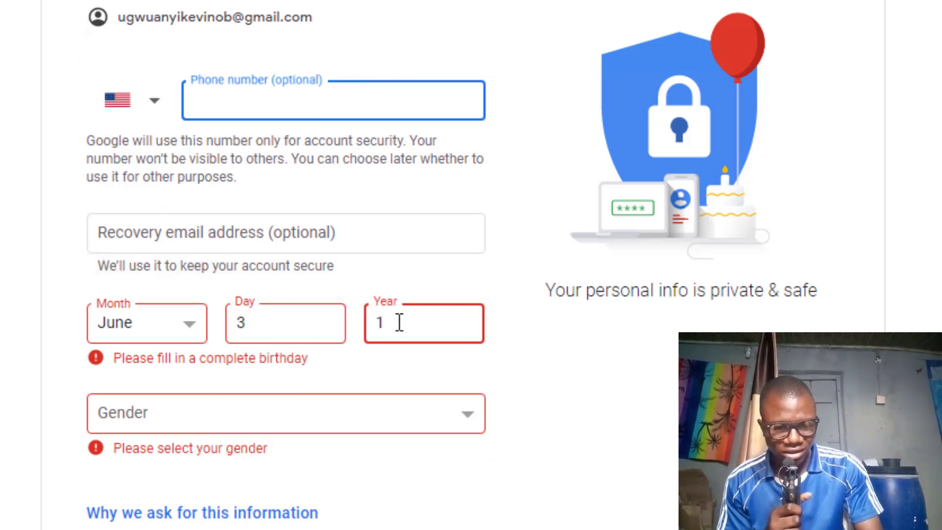
{"action": "type", "text": "999"}
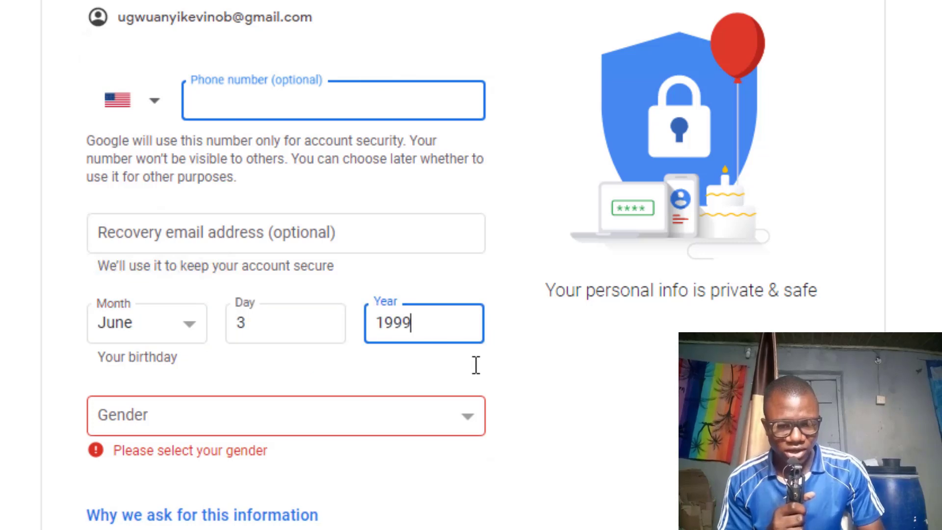
{"action": "double_click", "coordinate": [455, 402]}
{"action": "left_click", "coordinate": [455, 402]}
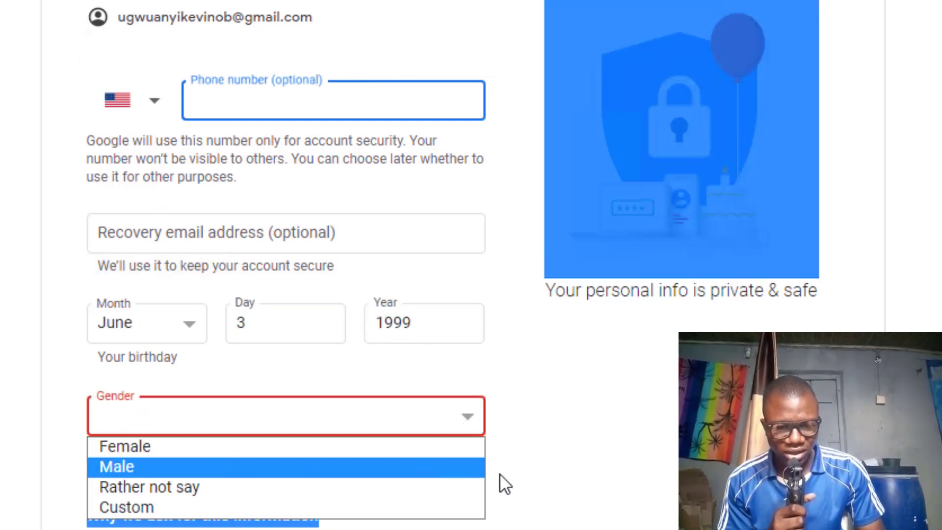
{"action": "key", "text": "Return"}
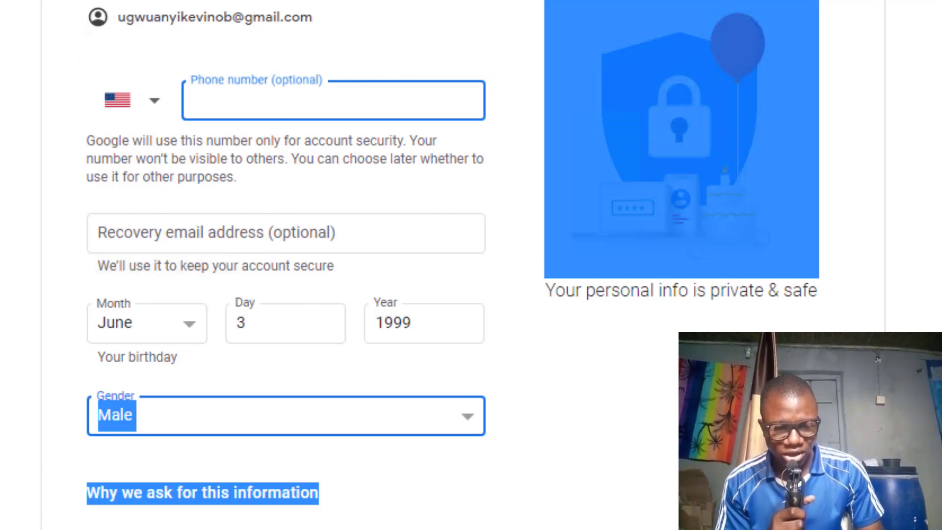
{"action": "left_click", "coordinate": [491, 479]}
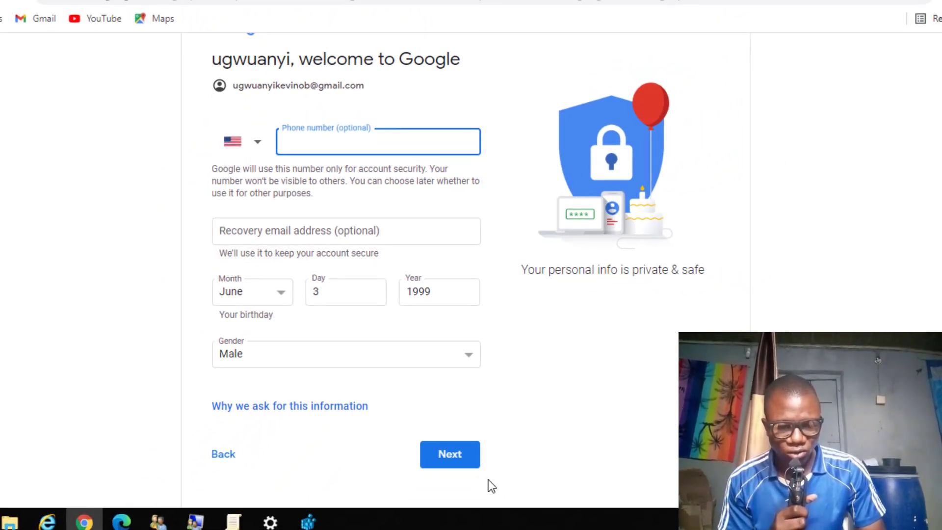
{"action": "scroll", "coordinate": [488, 479], "scroll_direction": "down", "scroll_amount": 1}
- Submit the birthday and gender, then accept Google's Privacy and Terms
{"action": "left_click", "coordinate": [468, 408]}
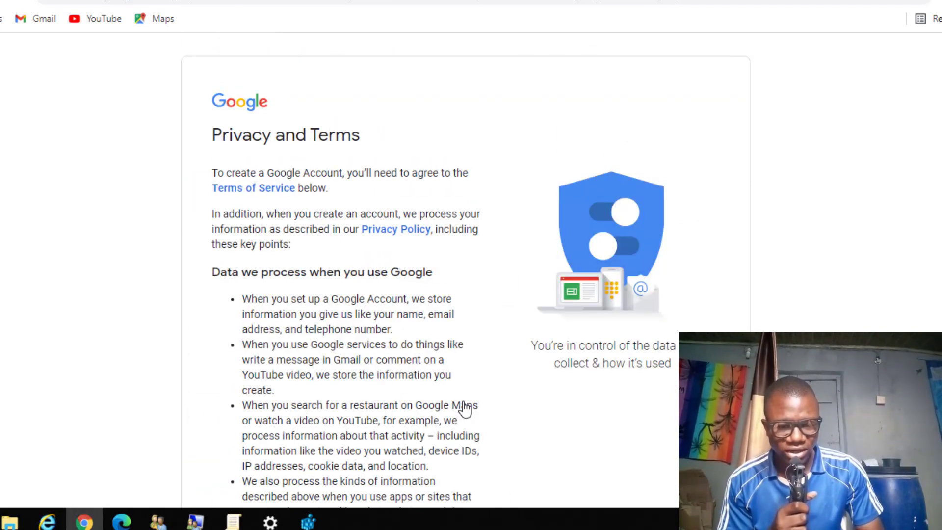
{"action": "scroll", "coordinate": [464, 408], "scroll_direction": "down", "scroll_amount": 15}
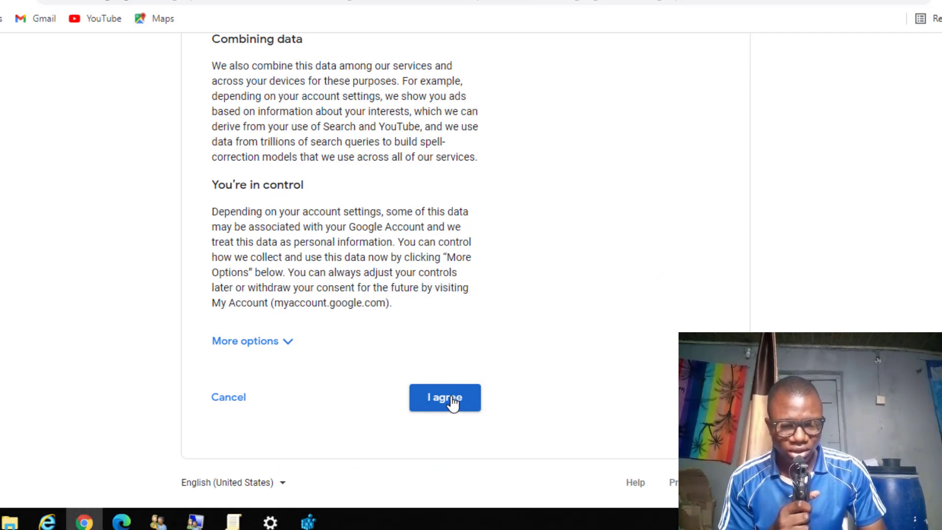
{"action": "left_click", "coordinate": [452, 402]}
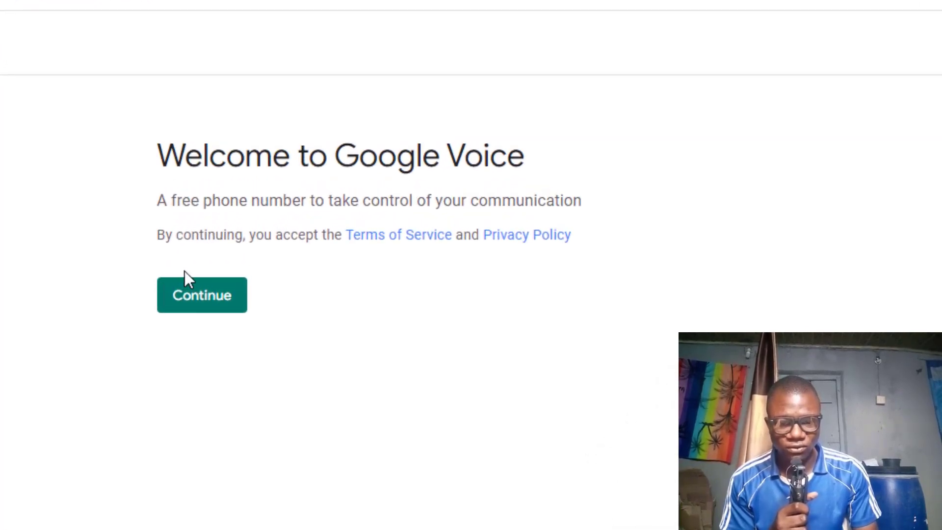
- Search numbers in Luthersville, GA and select the first one listed
{"action": "left_click", "coordinate": [188, 297]}
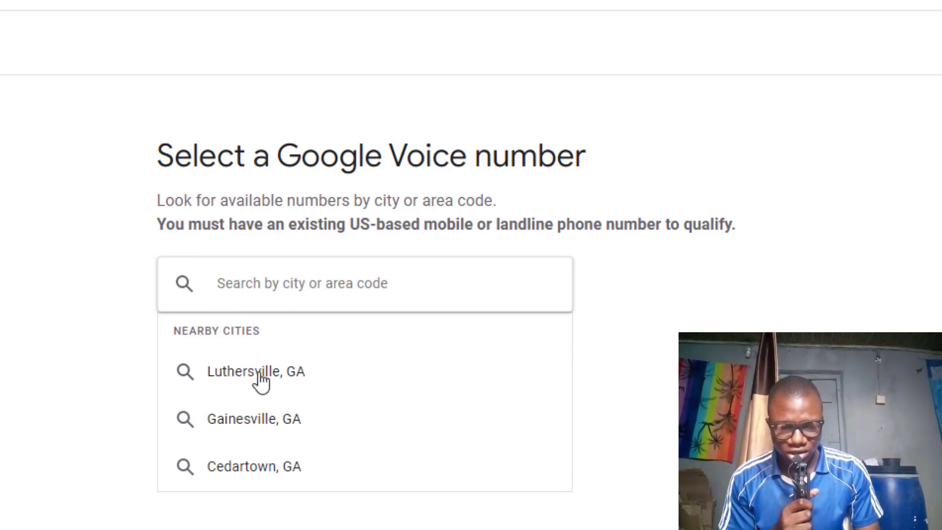
{"action": "left_click", "coordinate": [290, 378]}
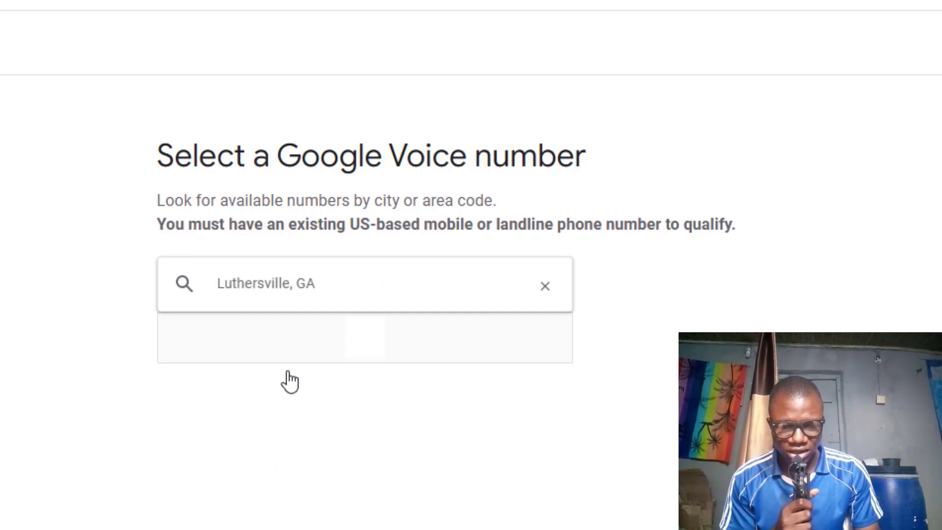
{"action": "scroll", "coordinate": [435, 404], "scroll_direction": "down", "scroll_amount": 3}
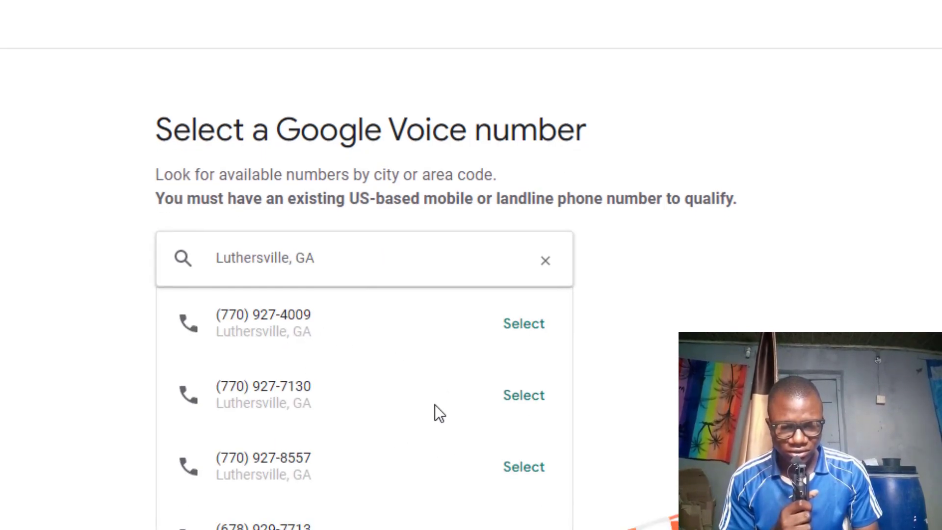
{"action": "scroll", "coordinate": [440, 373], "scroll_direction": "down", "scroll_amount": 6}
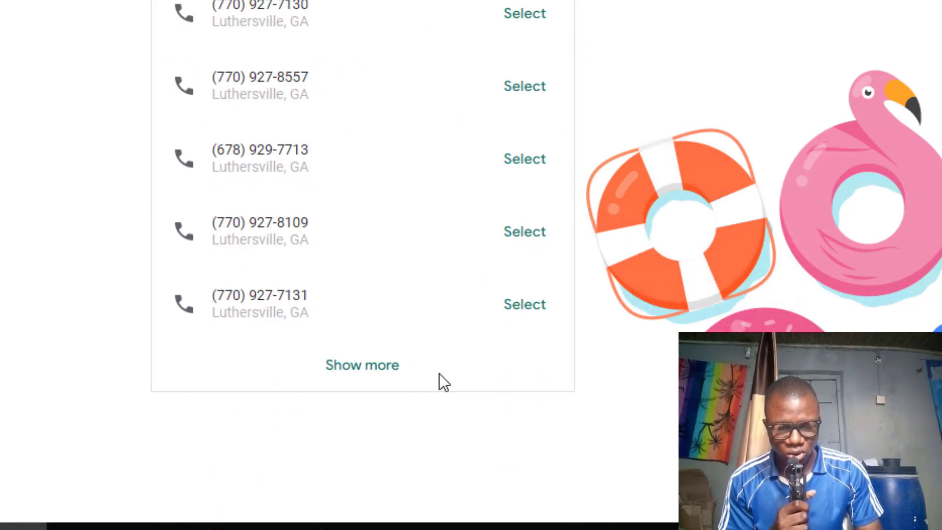
{"action": "scroll", "coordinate": [440, 373], "scroll_direction": "up", "scroll_amount": 6}
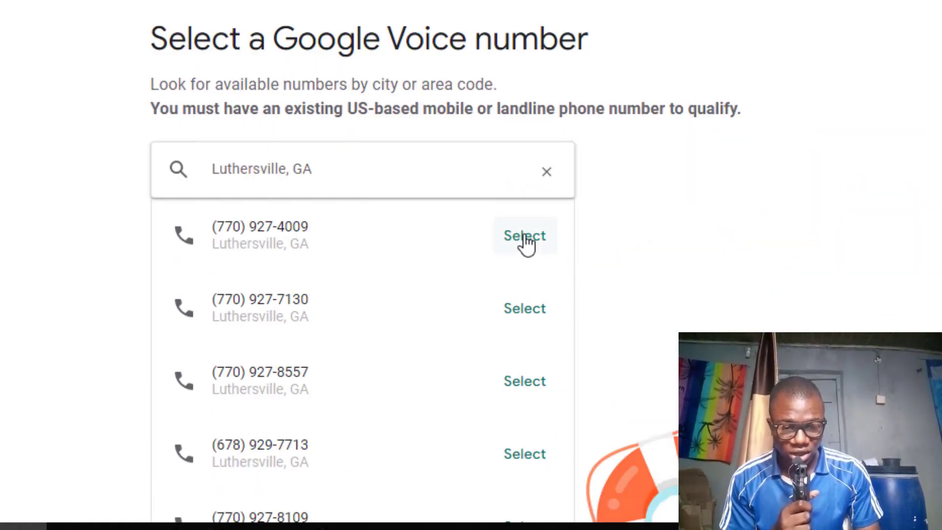
{"action": "left_click", "coordinate": [517, 244]}
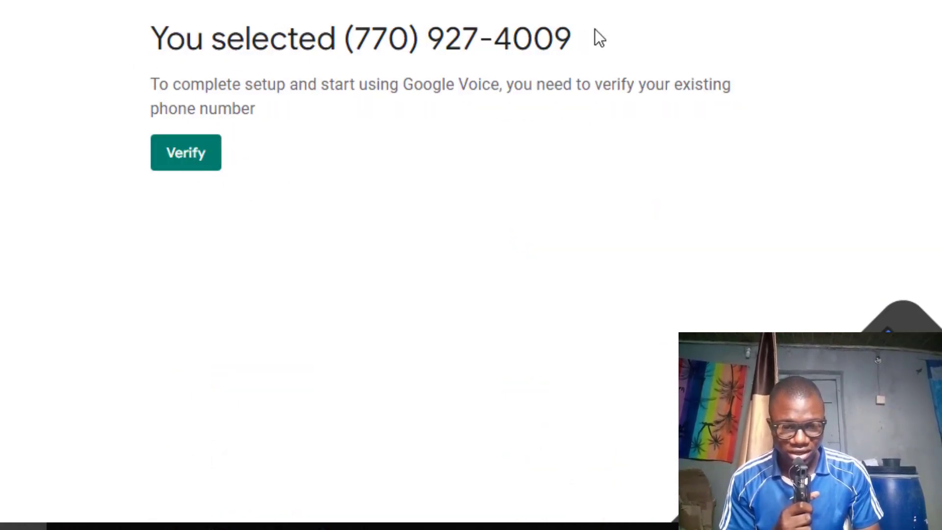
- Review the 'You selected' heading and the verification instruction text
{"action": "scroll", "coordinate": [90, 84], "scroll_direction": "up", "scroll_amount": 2}
{"action": "triple_click", "coordinate": [91, 104]}
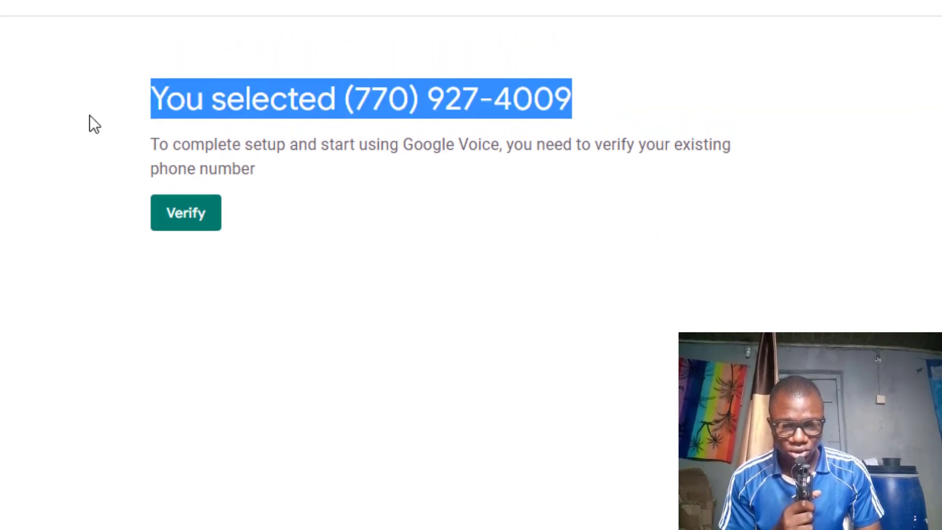
{"action": "left_click_drag", "start_coordinate": [89, 142], "coordinate": [620, 150]}
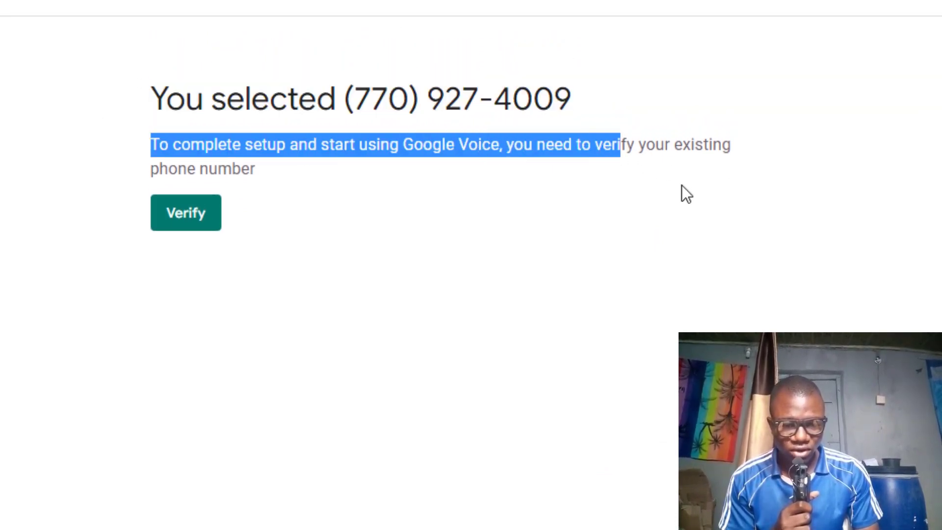
{"action": "left_click", "coordinate": [377, 231]}
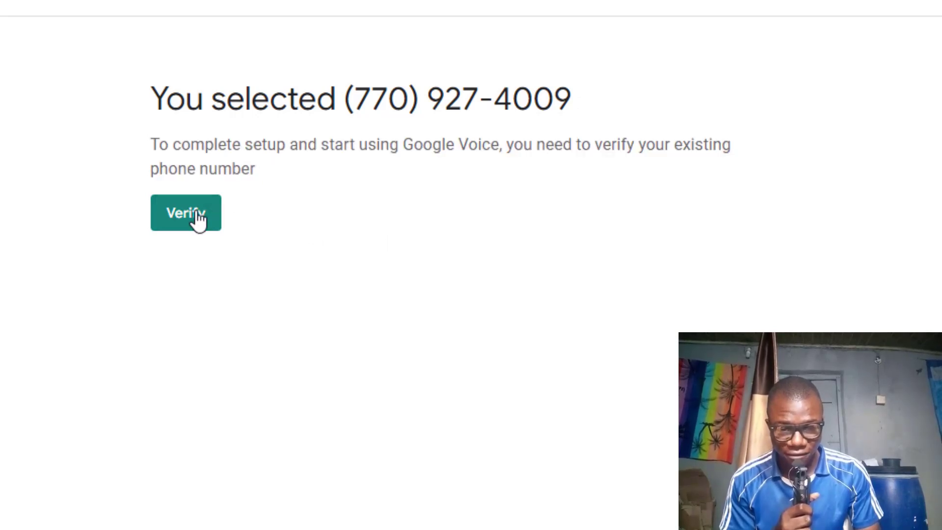
- Start verification, then open TextVerified's Verifications > Text & Sms list
{"action": "left_click", "coordinate": [199, 219]}
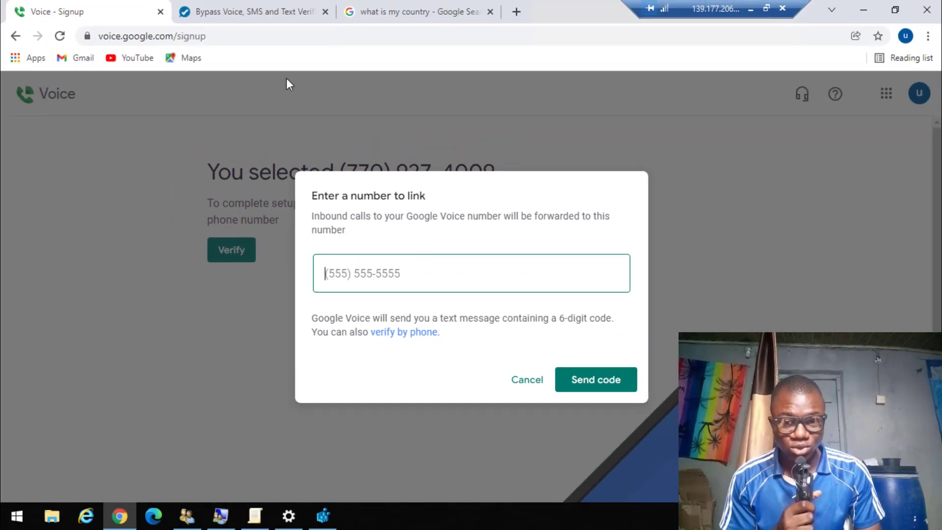
{"action": "left_click", "coordinate": [254, 14]}
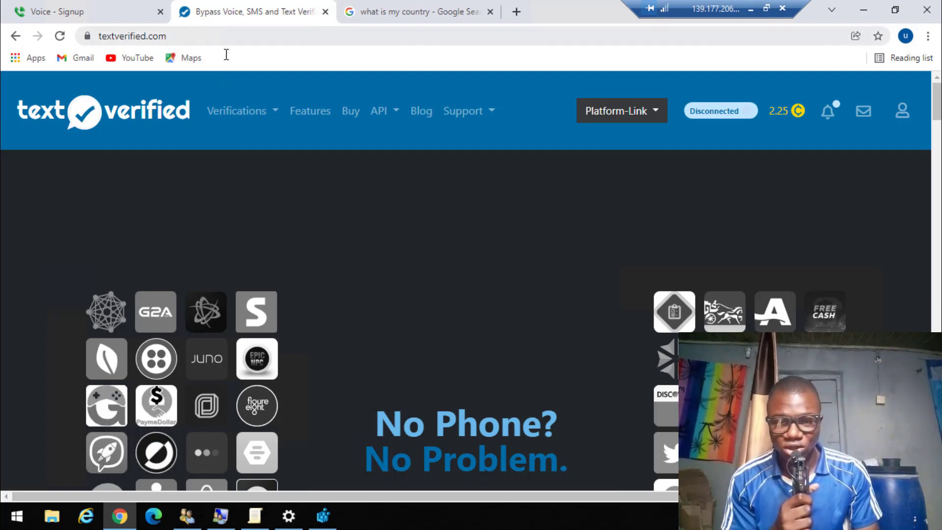
{"action": "left_click", "coordinate": [269, 113]}
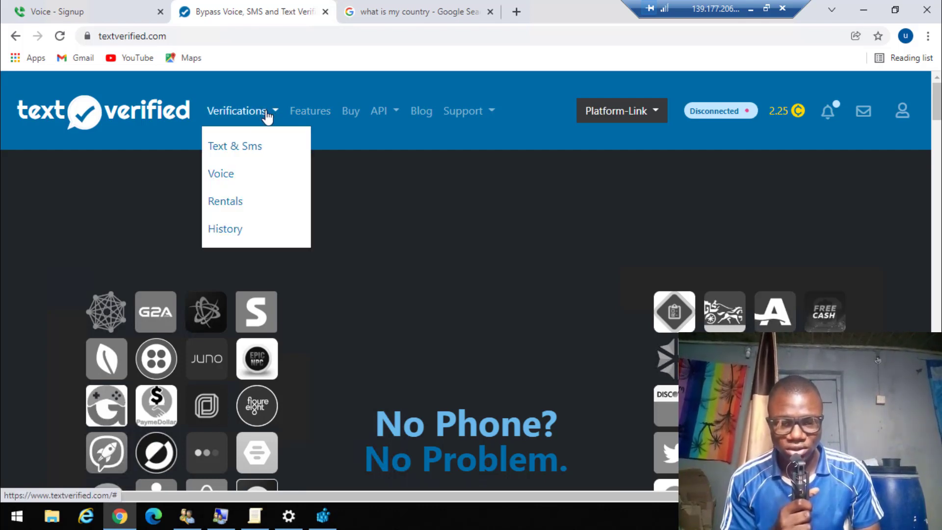
{"action": "left_click", "coordinate": [253, 152]}
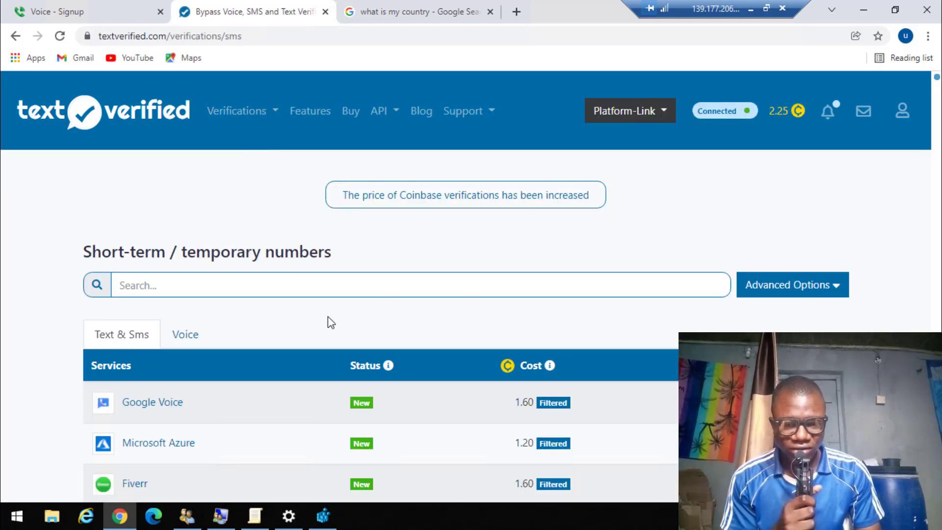
- Search the TextVerified services list for Google ('goo')
{"action": "left_click", "coordinate": [257, 285]}
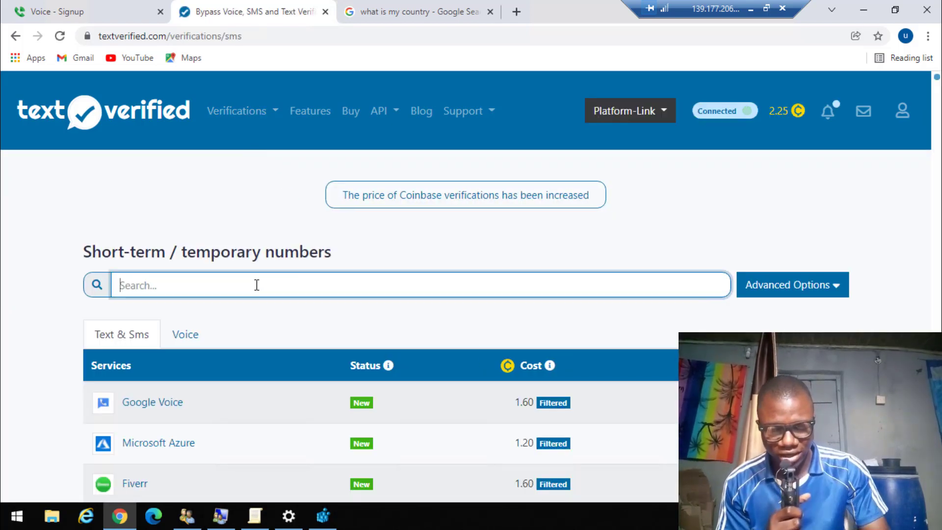
{"action": "type", "text": "google"}
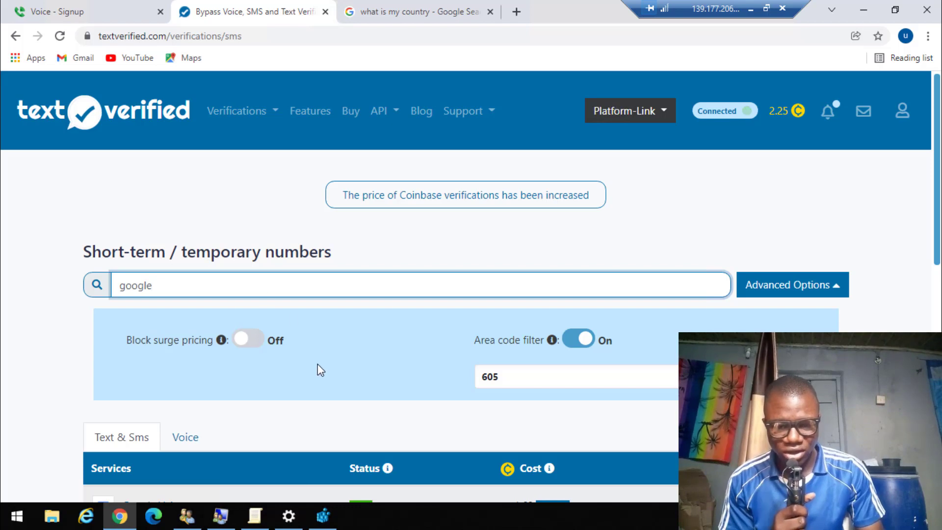
{"action": "scroll", "coordinate": [317, 364], "scroll_direction": "down", "scroll_amount": 5}
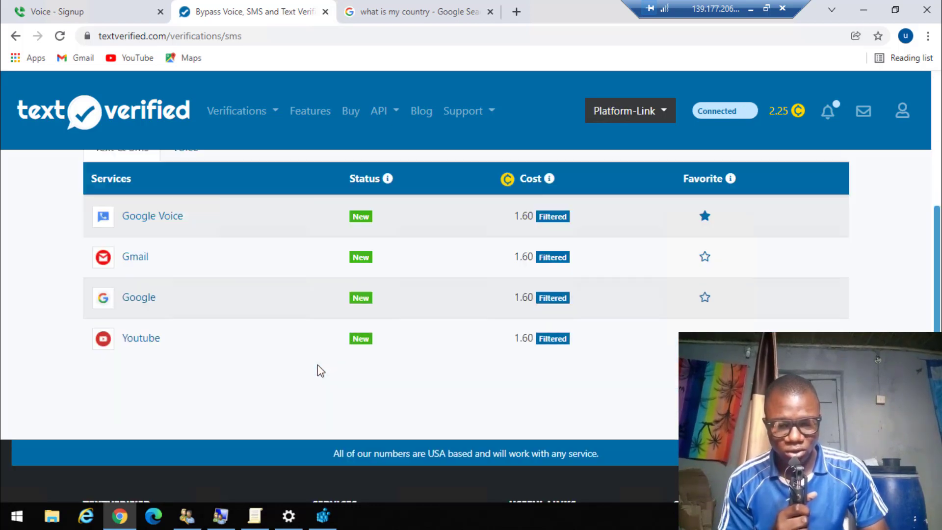
{"action": "scroll", "coordinate": [317, 370], "scroll_direction": "up", "scroll_amount": 5}
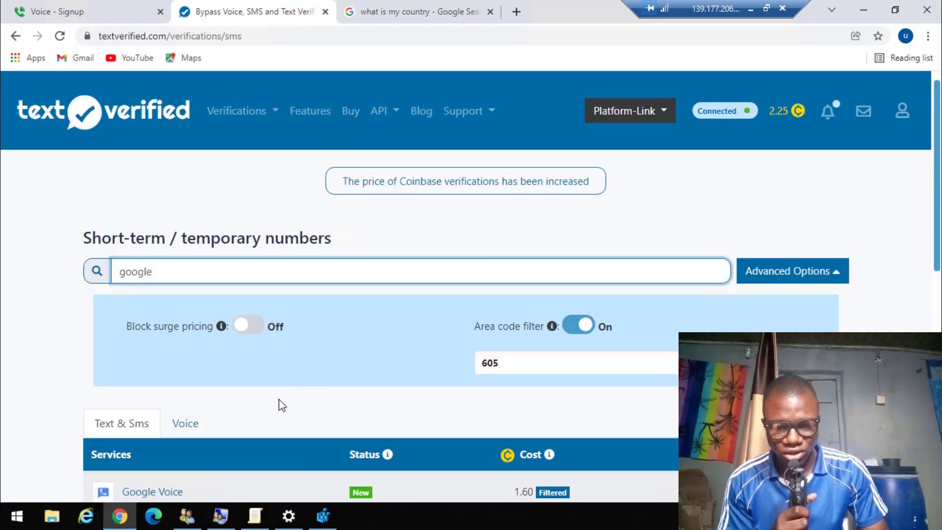
{"action": "scroll", "coordinate": [282, 405], "scroll_direction": "down", "scroll_amount": 1}
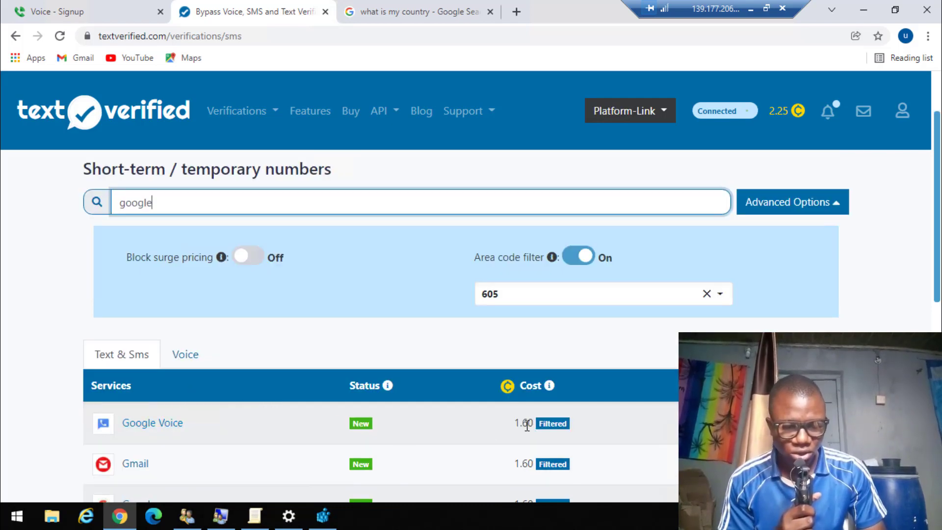
- Start a Google Voice verification in TextVerified and copy the rented 605 number
{"action": "left_click", "coordinate": [148, 423]}
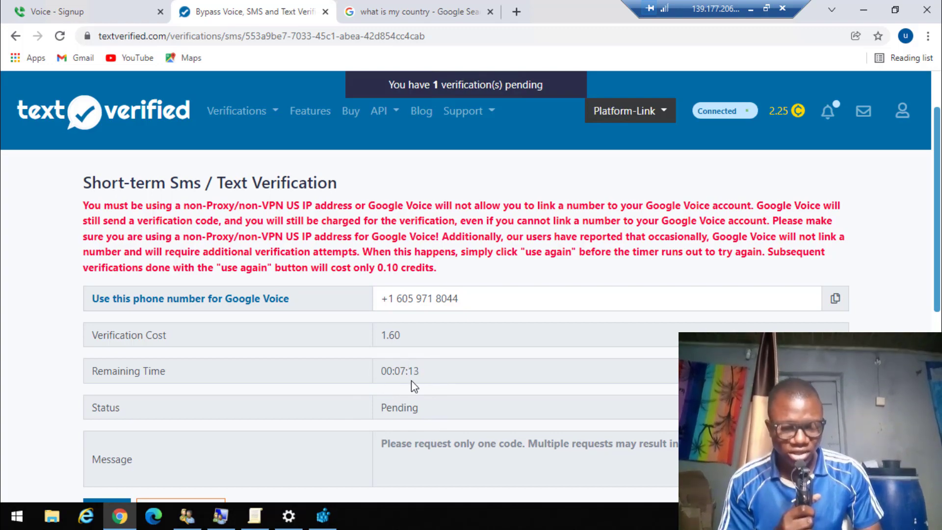
{"action": "scroll", "coordinate": [422, 398], "scroll_direction": "down", "scroll_amount": 7}
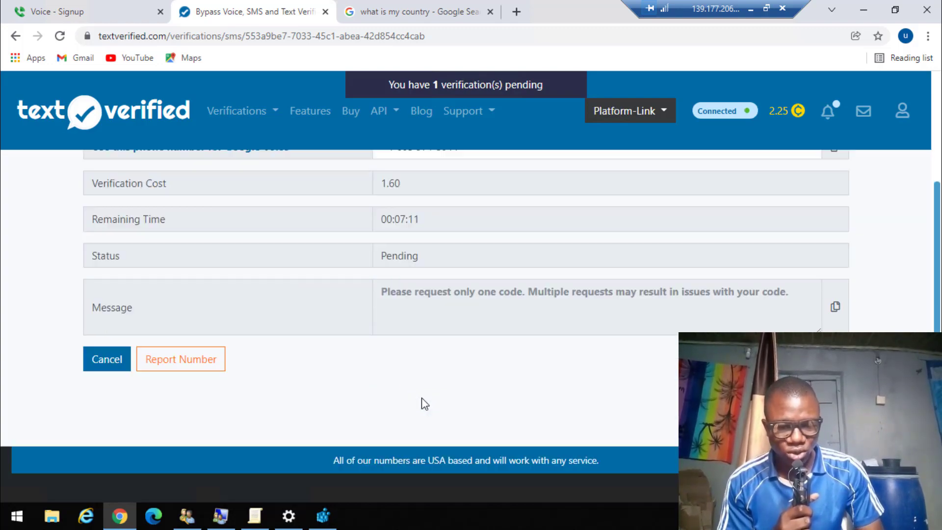
{"action": "scroll", "coordinate": [422, 398], "scroll_direction": "up", "scroll_amount": 9}
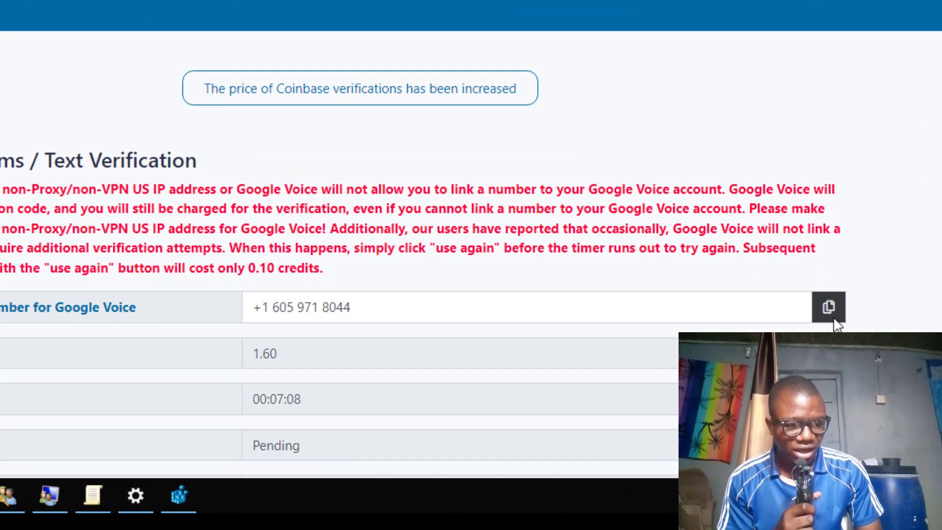
{"action": "left_click", "coordinate": [832, 314]}
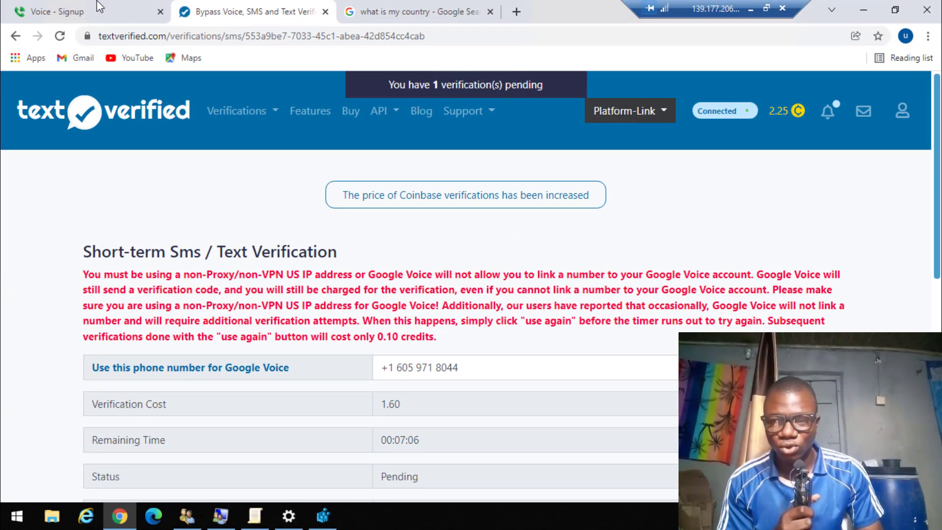
- Paste the rented 605 number into Google Voice's link-number field and send the code
{"action": "left_click", "coordinate": [97, 2]}
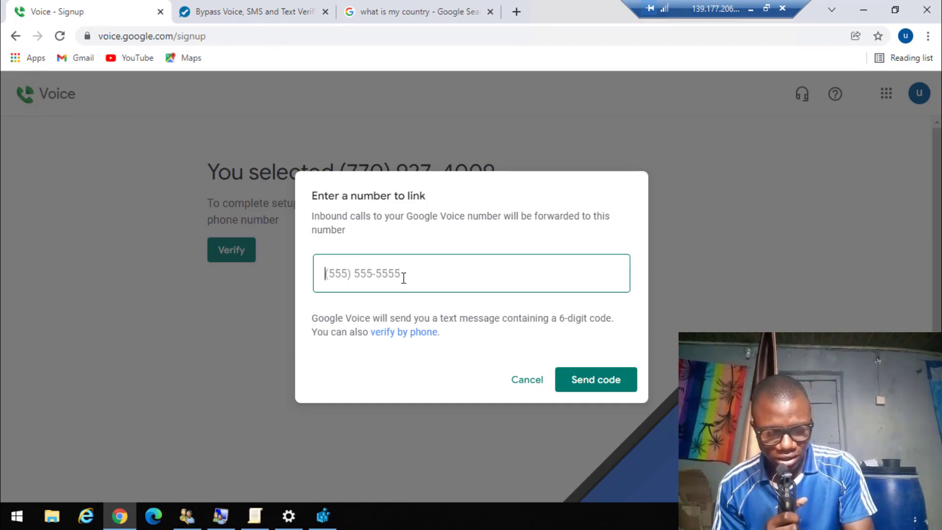
{"action": "key", "text": "ctrl+v"}
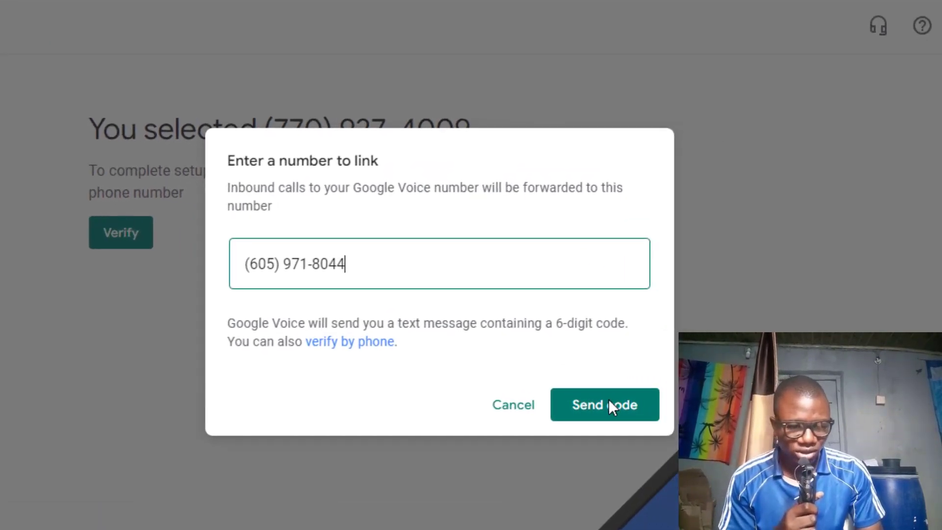
{"action": "left_click", "coordinate": [610, 403]}
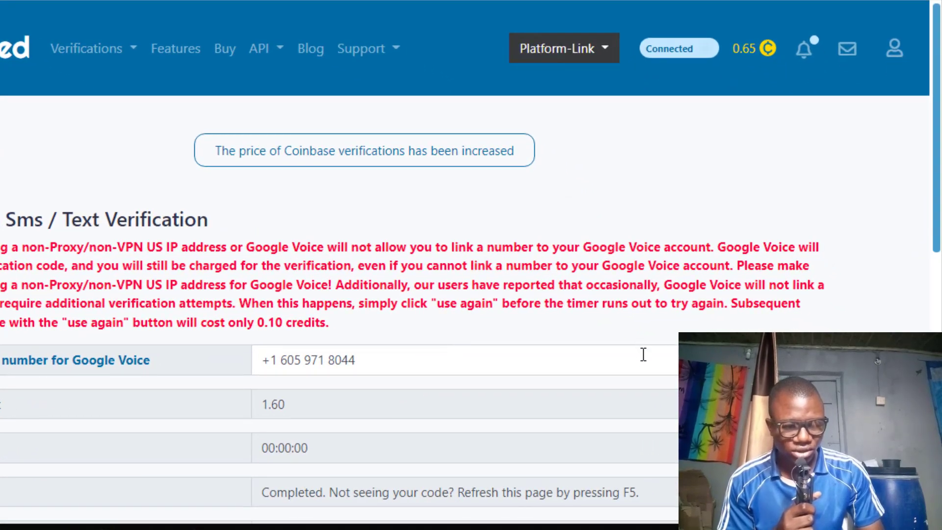
- Copy the six-digit verification code from TextVerified's message and return to the Voice signup tab
{"action": "scroll", "coordinate": [671, 412], "scroll_direction": "down", "scroll_amount": 5}
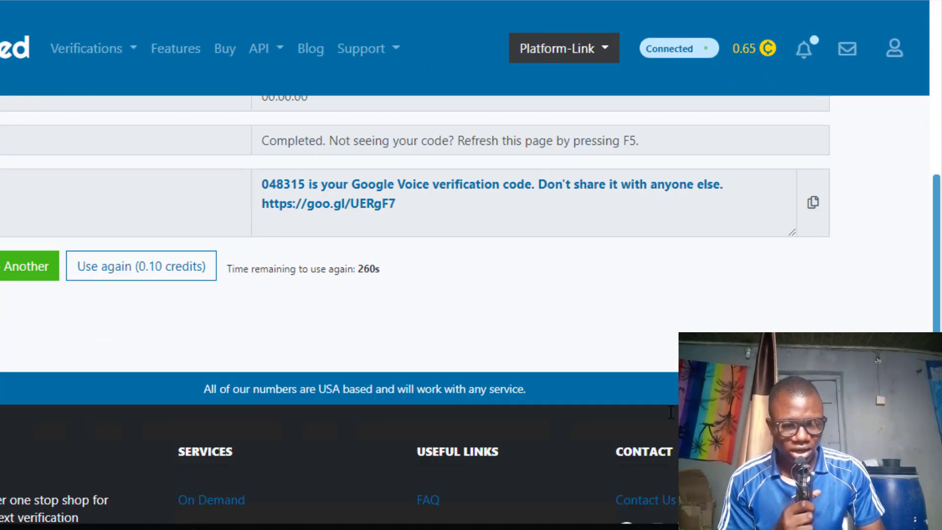
{"action": "scroll", "coordinate": [671, 412], "scroll_direction": "up", "scroll_amount": 5}
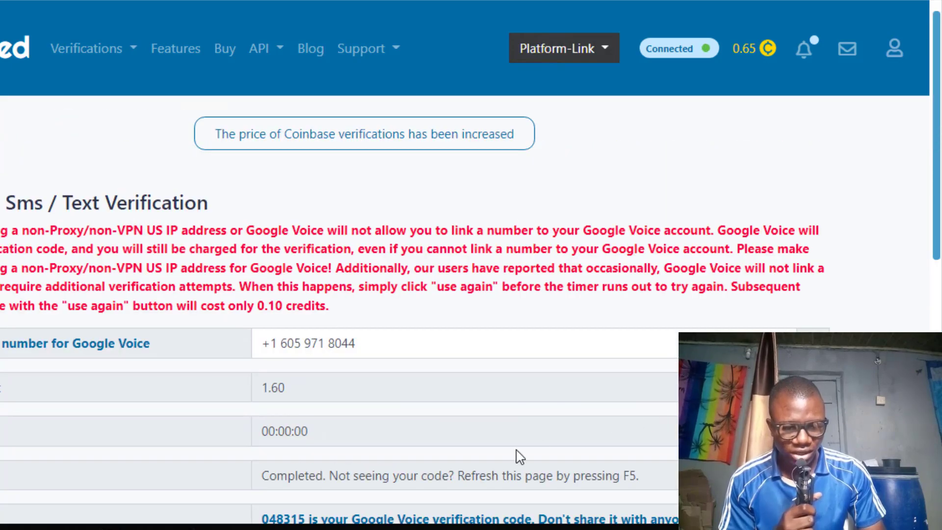
{"action": "scroll", "coordinate": [517, 452], "scroll_direction": "down", "scroll_amount": 5}
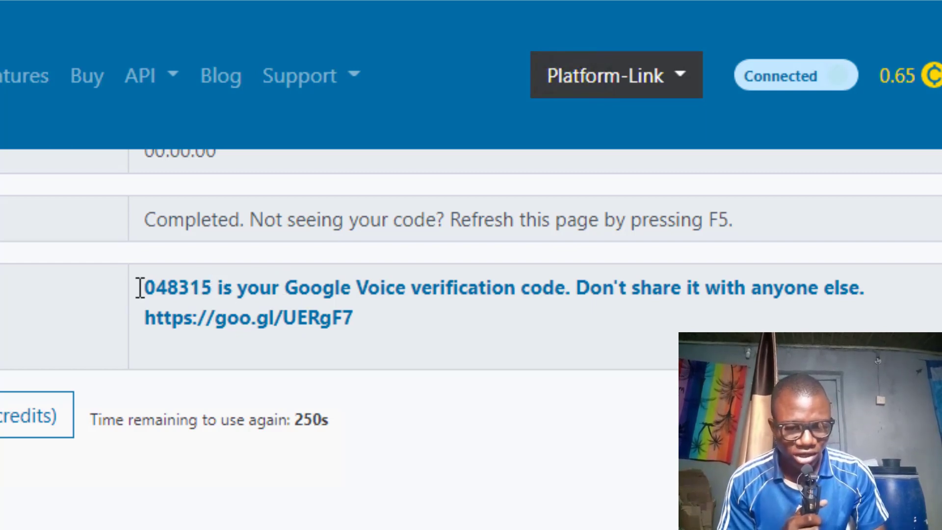
{"action": "left_click_drag", "start_coordinate": [142, 288], "coordinate": [212, 288]}
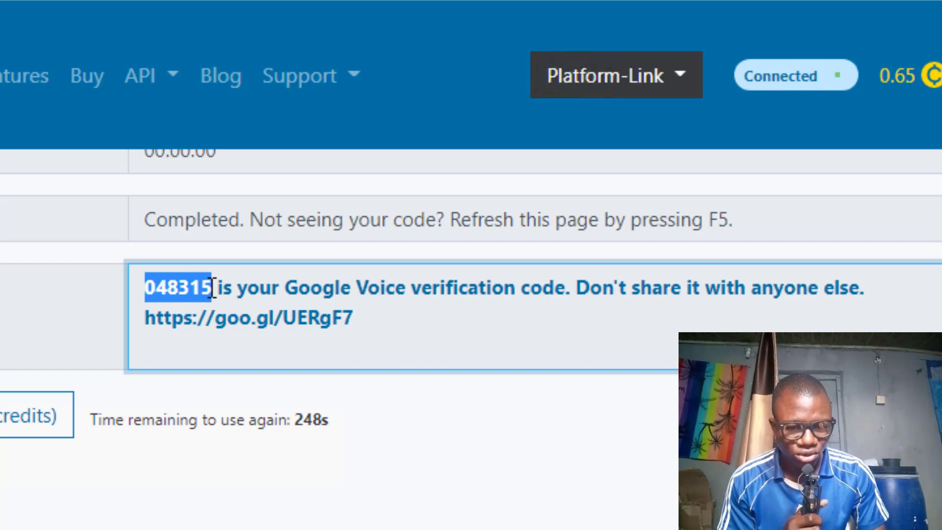
{"action": "right_click", "coordinate": [188, 288]}
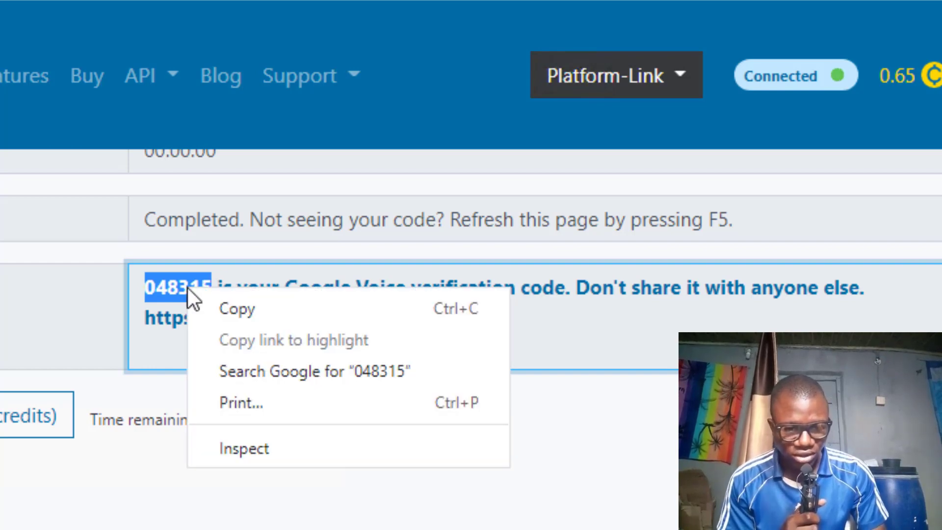
{"action": "left_click", "coordinate": [228, 307]}
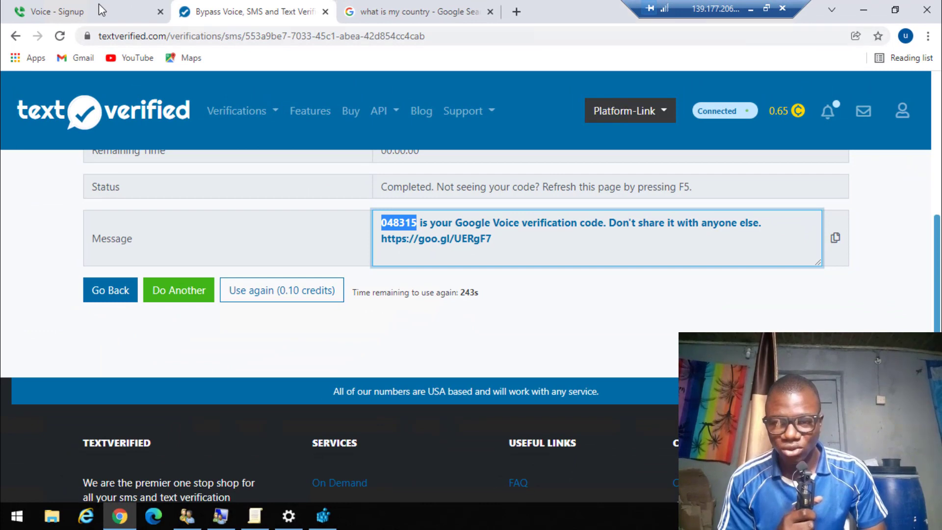
{"action": "left_click", "coordinate": [112, 10]}
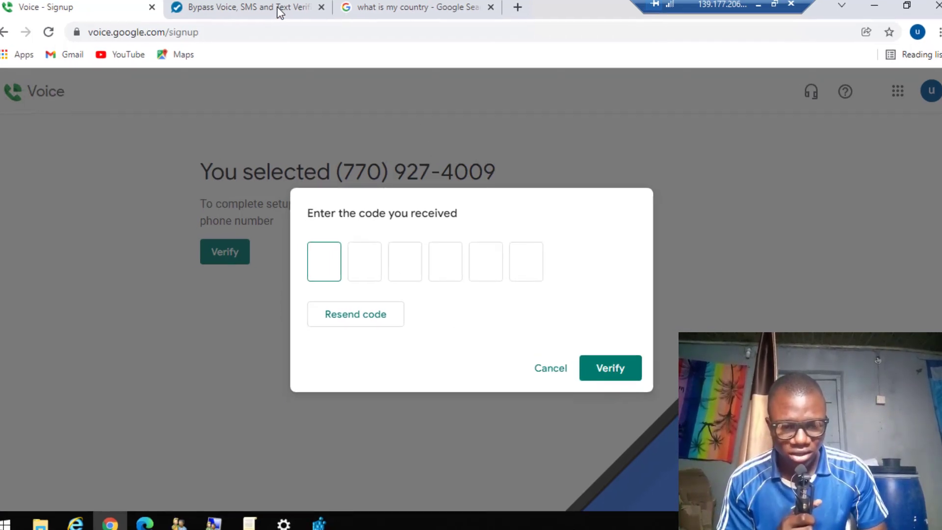
- Enter the six-digit verification code from TextVerified into the Voice code boxes and submit it
{"action": "left_click", "coordinate": [281, 10]}
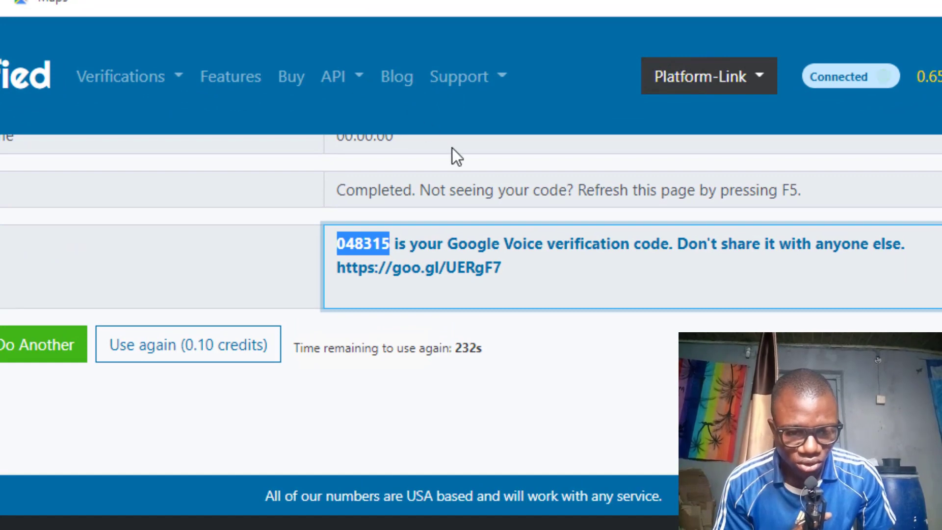
{"action": "left_click", "coordinate": [552, 344]}
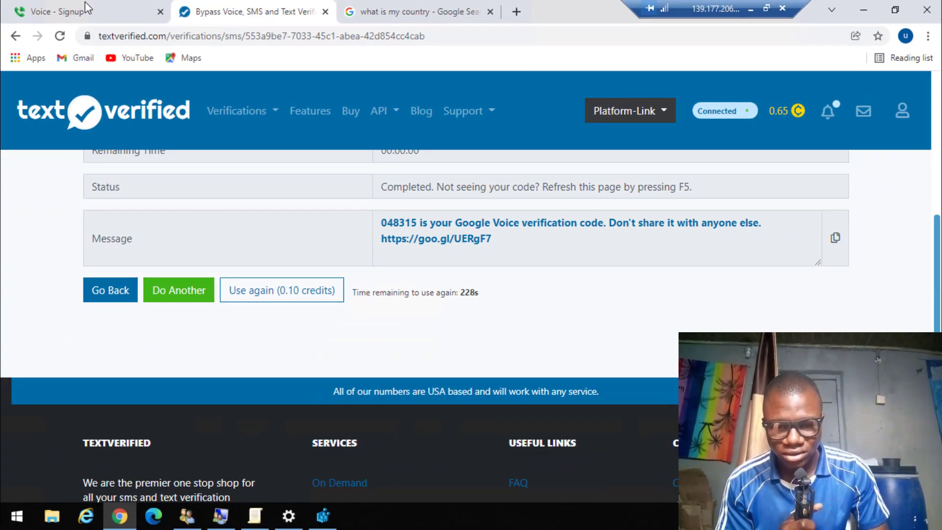
{"action": "left_click", "coordinate": [85, 8]}
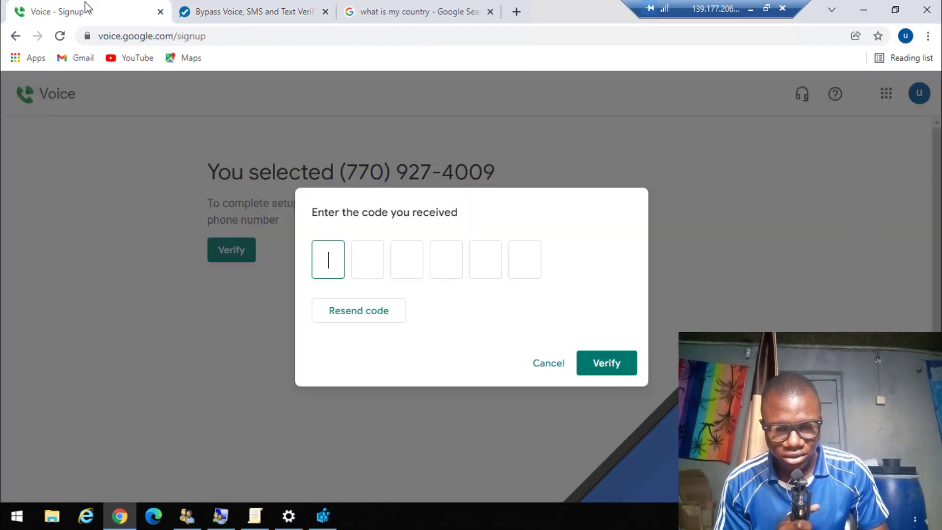
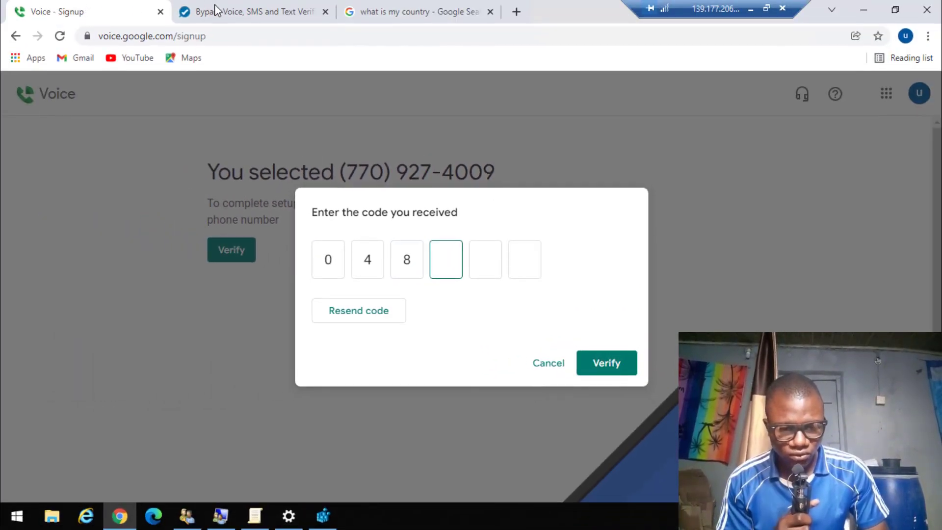
{"action": "left_click", "coordinate": [216, 11]}
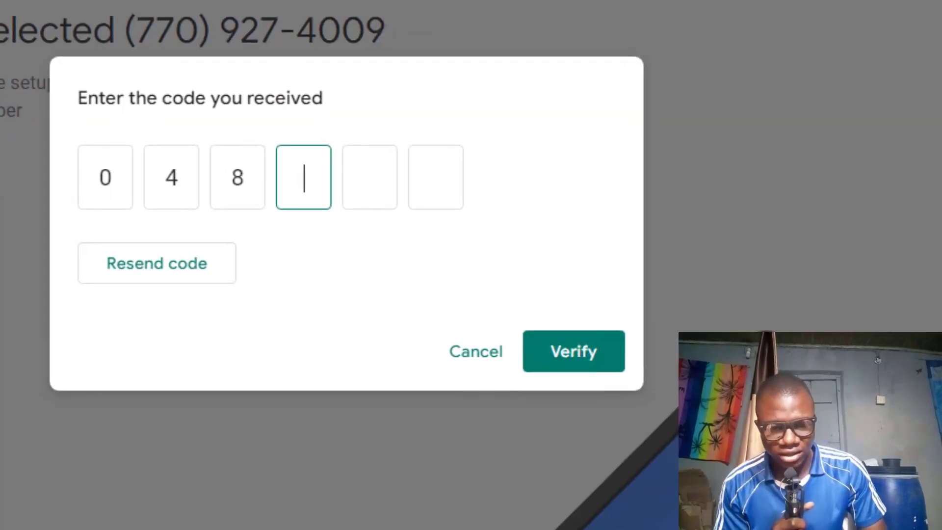
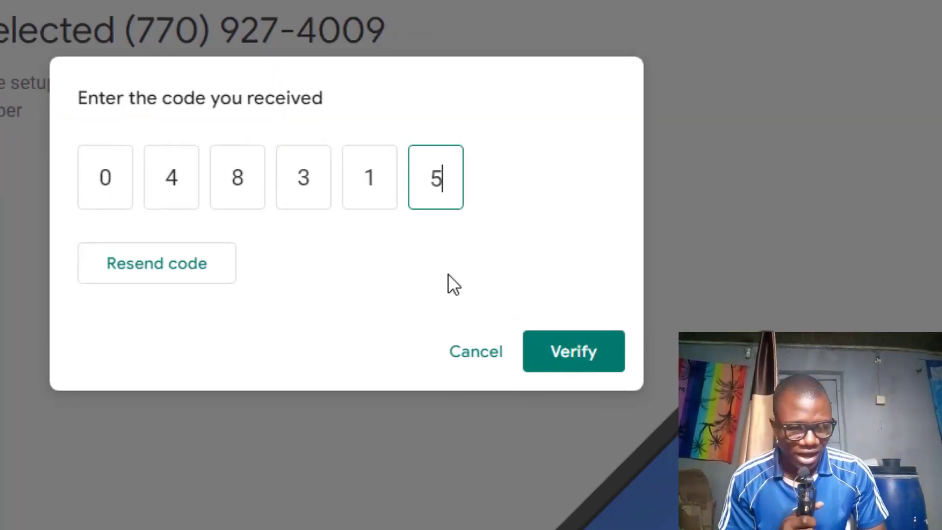
{"action": "left_click", "coordinate": [609, 367]}
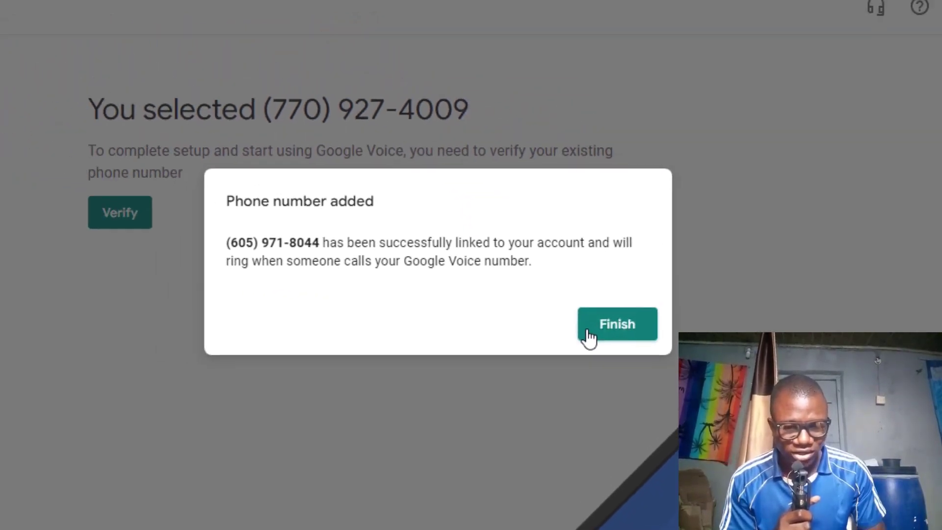
- Finish linking the existing phone, review the new-number heading, then finish setup to reach Calls
{"action": "left_click", "coordinate": [589, 334]}
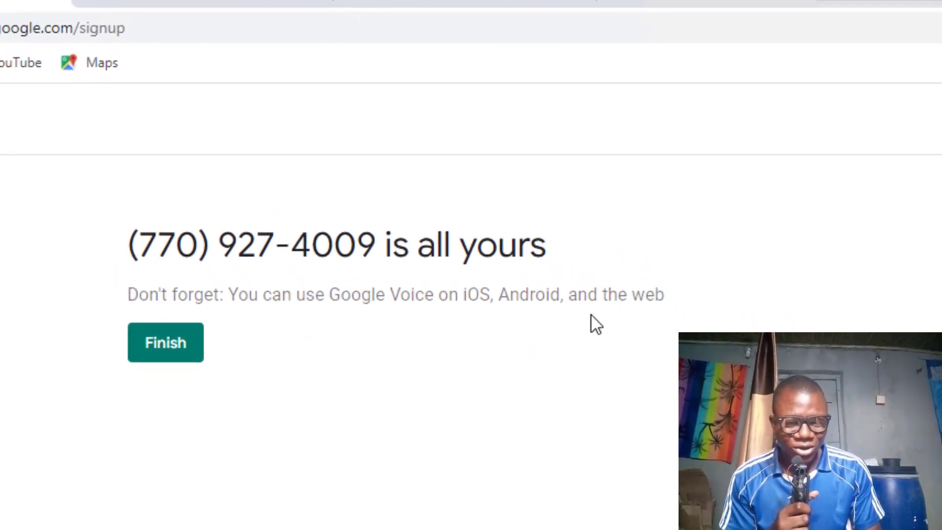
{"action": "left_click_drag", "start_coordinate": [546, 245], "coordinate": [166, 221]}
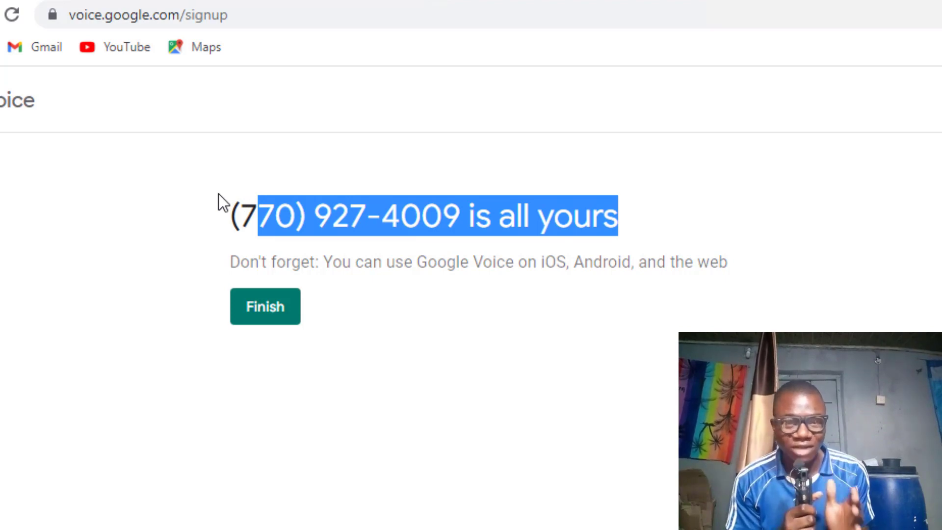
{"action": "left_click", "coordinate": [196, 217]}
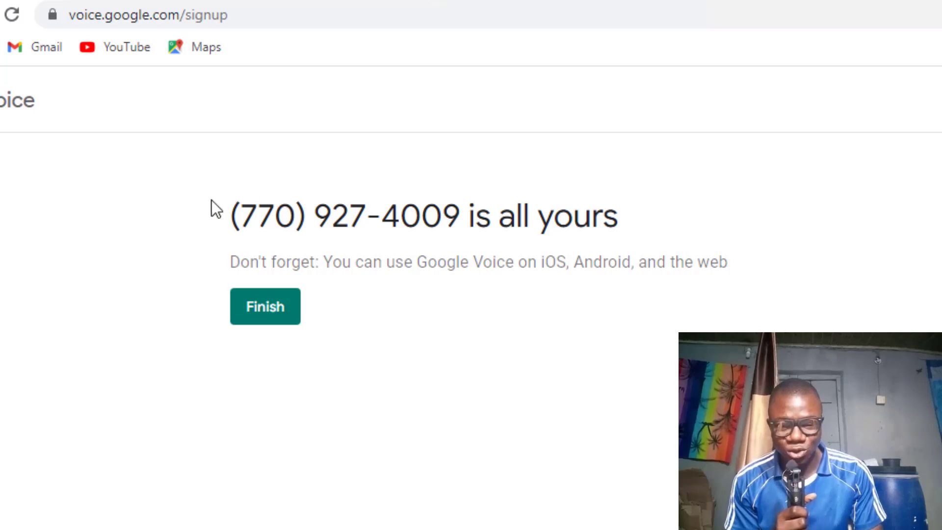
{"action": "left_click_drag", "start_coordinate": [231, 218], "coordinate": [617, 225]}
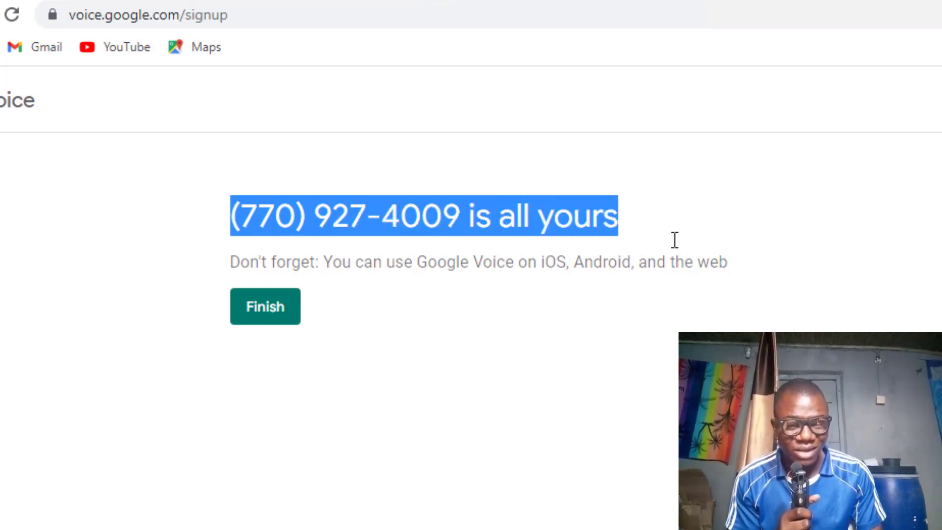
{"action": "left_click", "coordinate": [765, 279]}
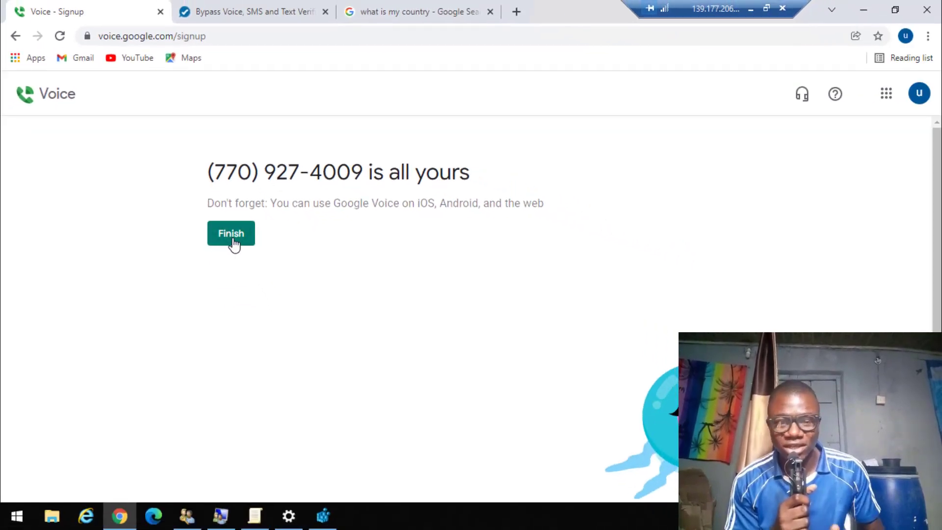
{"action": "left_click", "coordinate": [231, 235]}
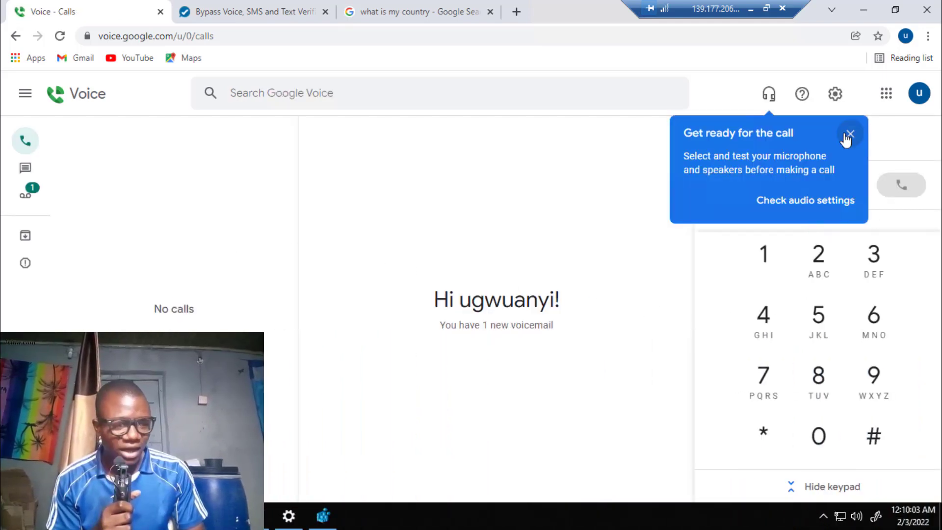
- Dismiss the Get ready for the call tip and review the greeting, Call as number and voicemail notice
{"action": "left_click", "coordinate": [848, 135]}
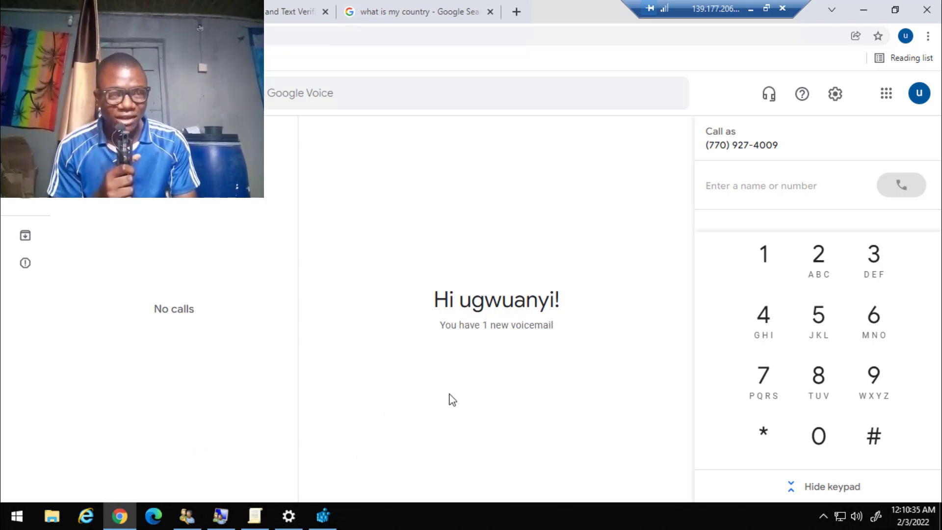
{"action": "left_click_drag", "start_coordinate": [471, 334], "coordinate": [421, 290]}
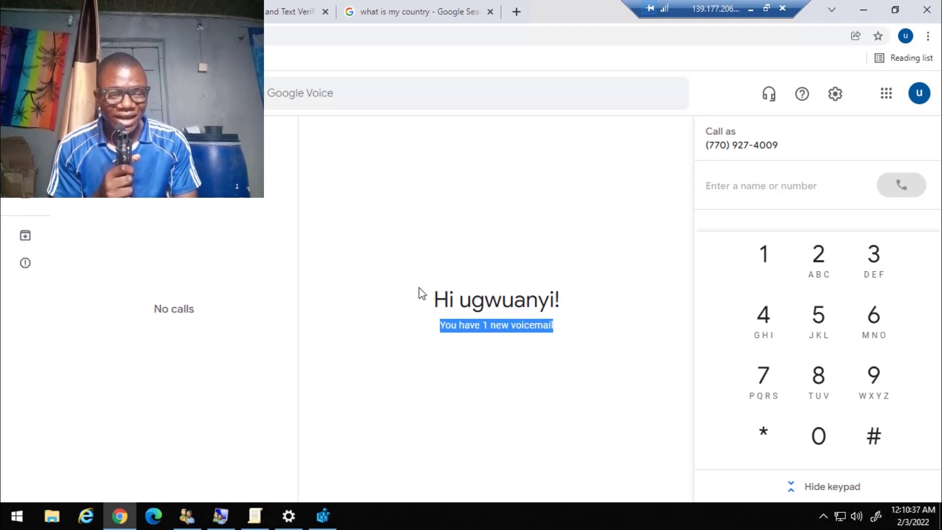
{"action": "left_click", "coordinate": [442, 363]}
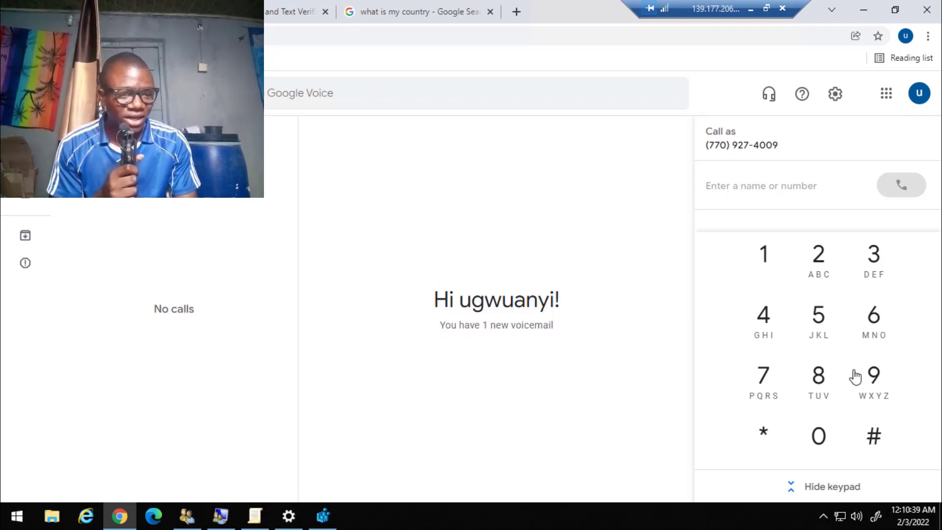
{"action": "left_click_drag", "start_coordinate": [750, 130], "coordinate": [660, 180]}
{"action": "left_click", "coordinate": [660, 179]}
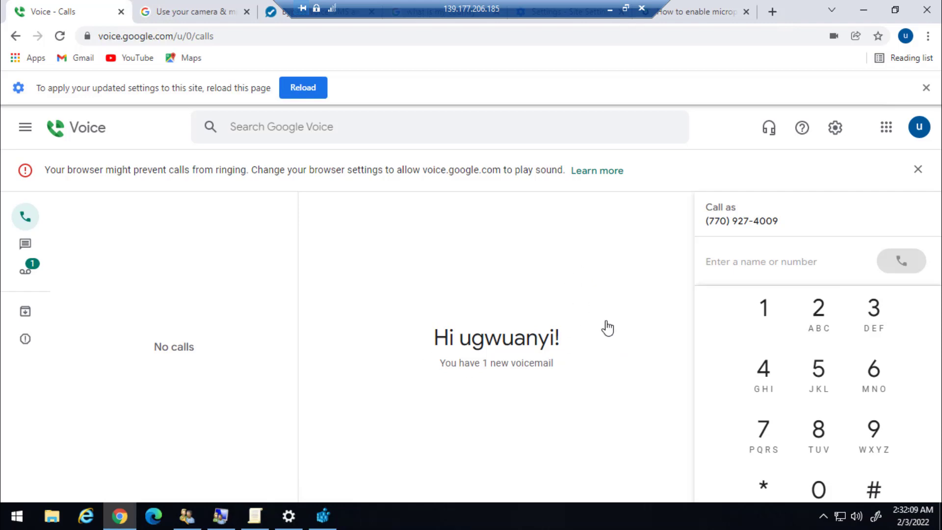
- In local Chrome, load voice.google.com in a new tab and choose Sign in
{"action": "left_click", "coordinate": [610, 10]}
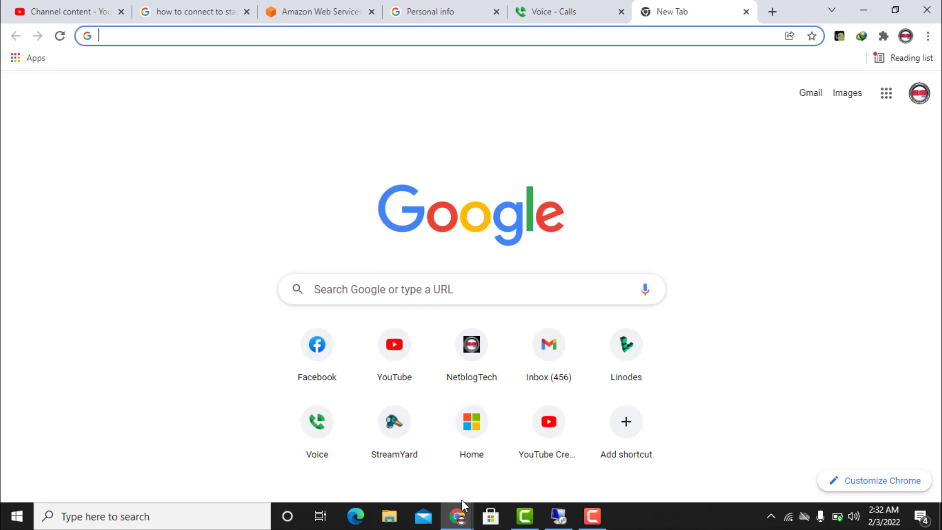
{"action": "left_click", "coordinate": [188, 36]}
{"action": "type", "text": "v"}
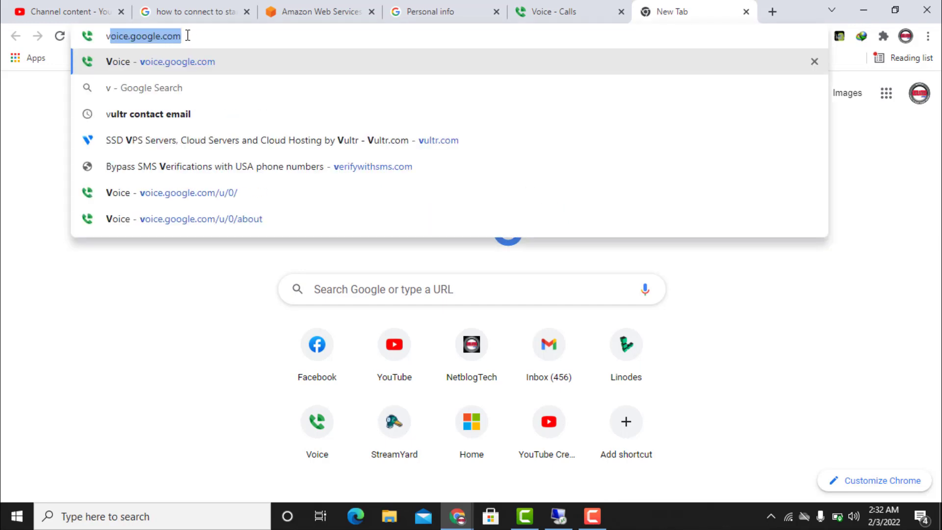
{"action": "key", "text": "Right"}
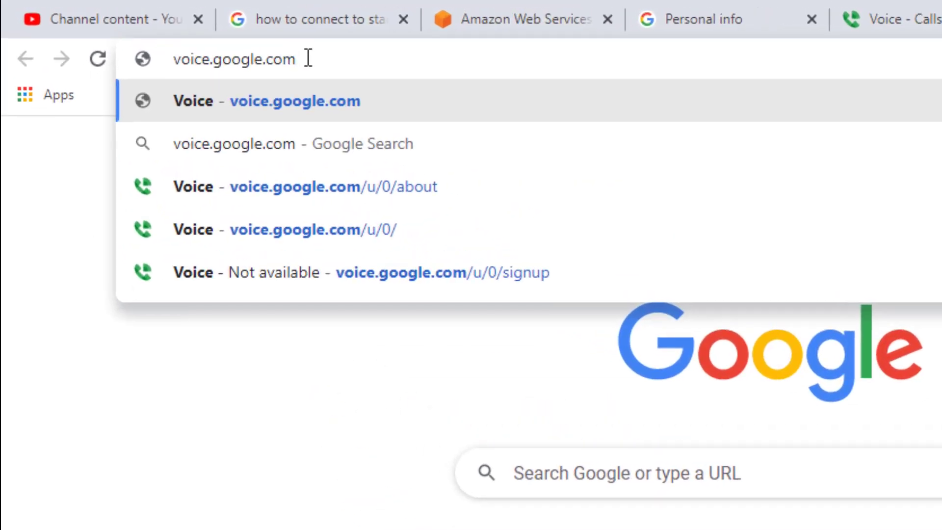
{"action": "key", "text": "Return"}
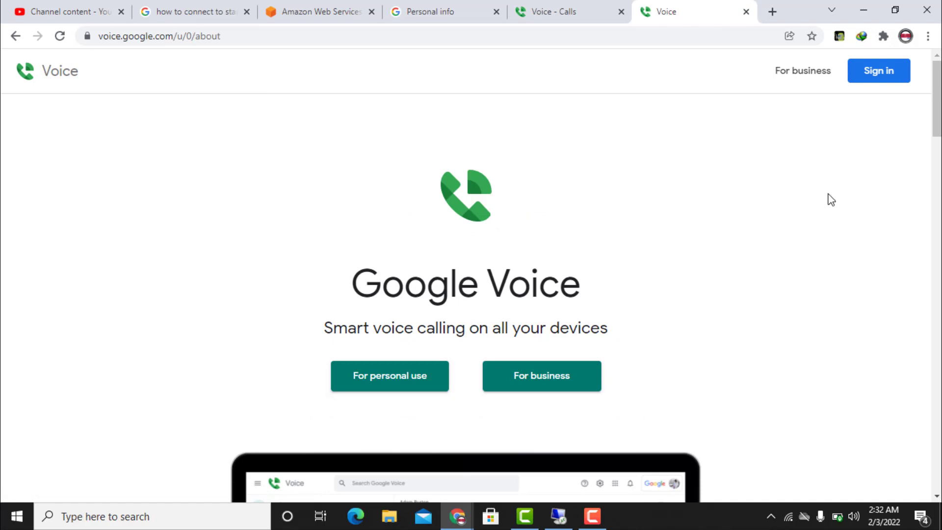
{"action": "left_click", "coordinate": [881, 79]}
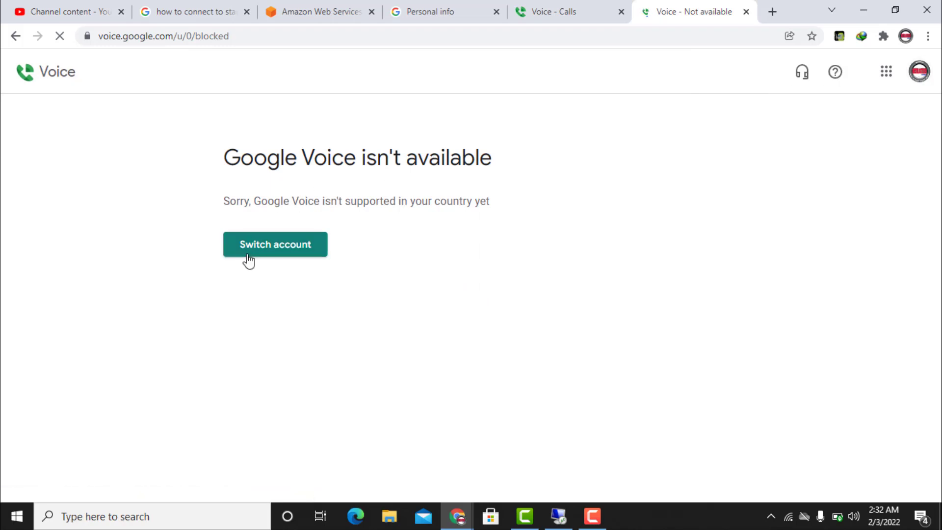
- Choose a different account on the local sign-in, then copy the account's email from the remote Voice account menu
{"action": "left_click", "coordinate": [249, 258]}
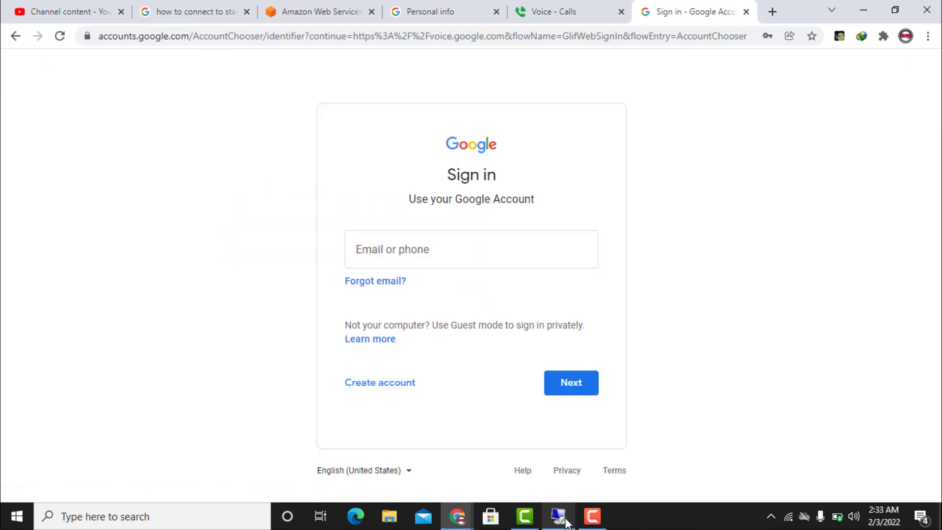
{"action": "left_click", "coordinate": [566, 521]}
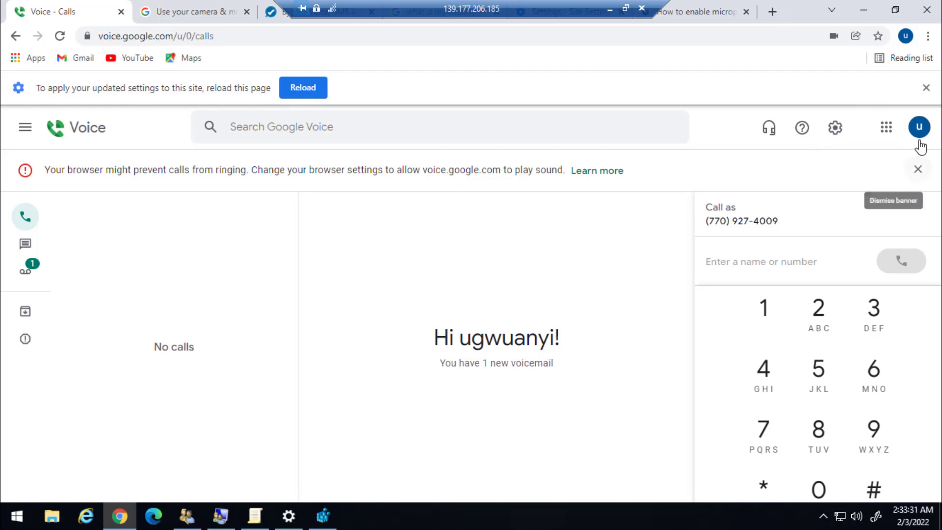
{"action": "left_click", "coordinate": [919, 138]}
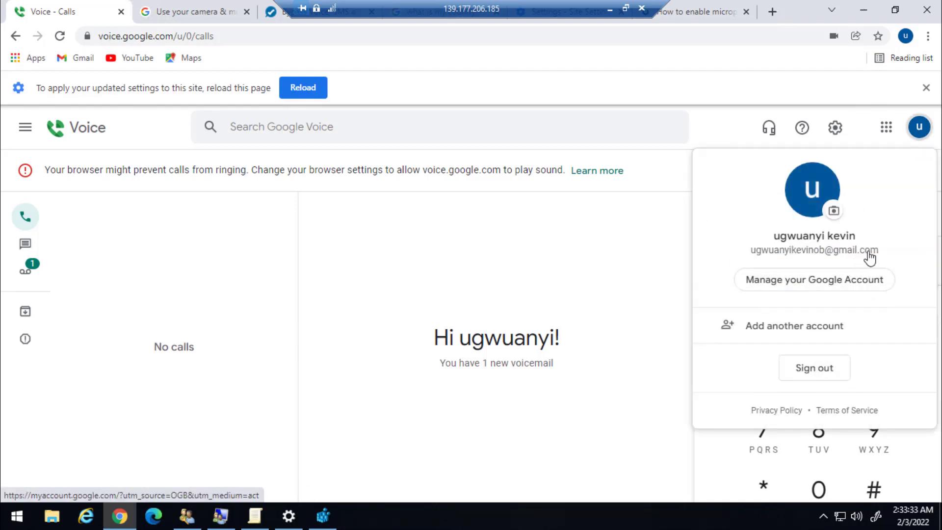
{"action": "triple_click", "coordinate": [745, 248]}
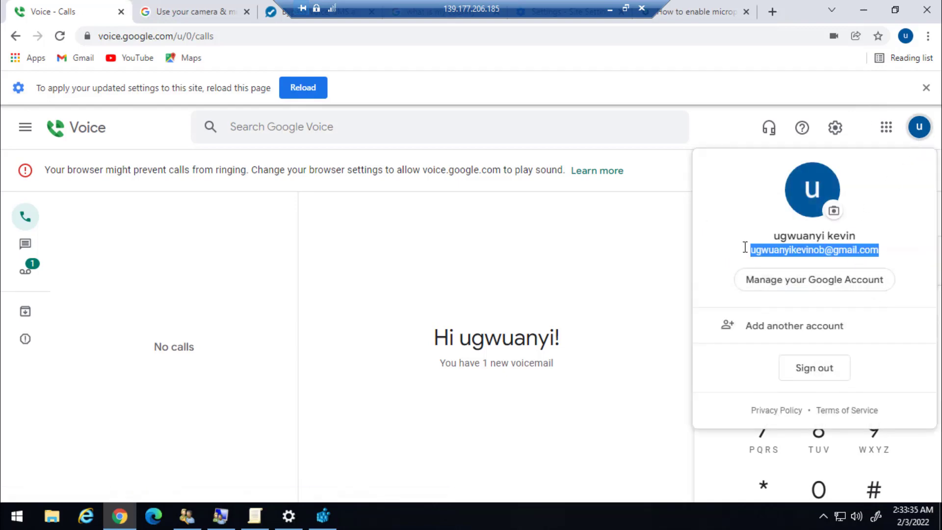
{"action": "right_click", "coordinate": [767, 252]}
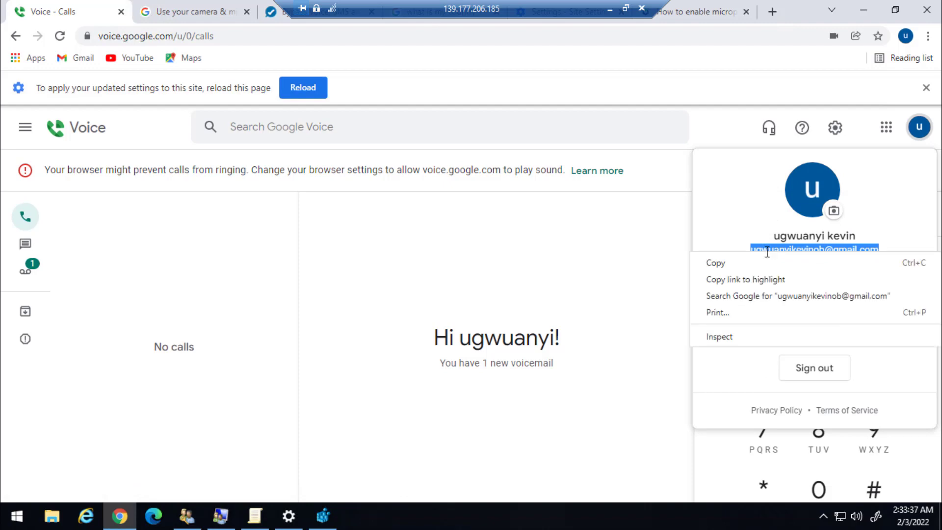
{"action": "left_click", "coordinate": [759, 263]}
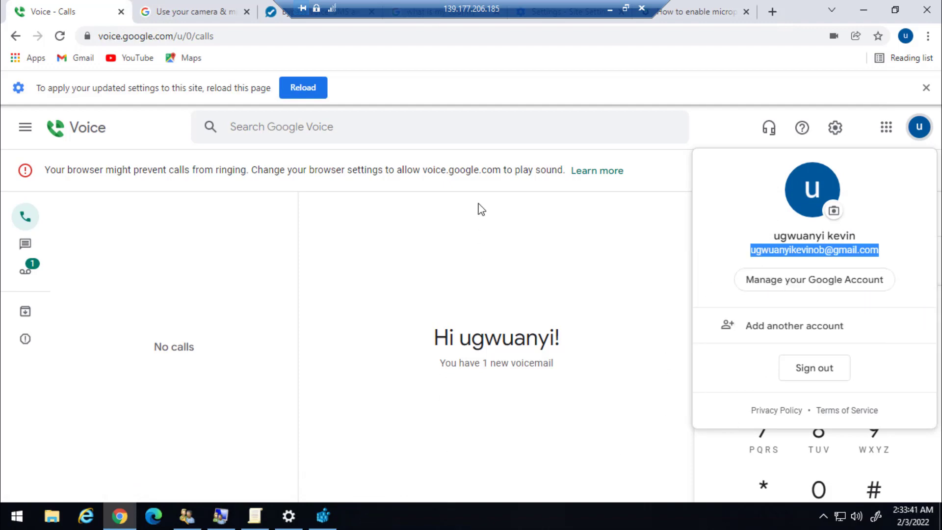
- Sign in on the local Google page with the pasted email address and the account password
{"action": "left_click", "coordinate": [609, 9]}
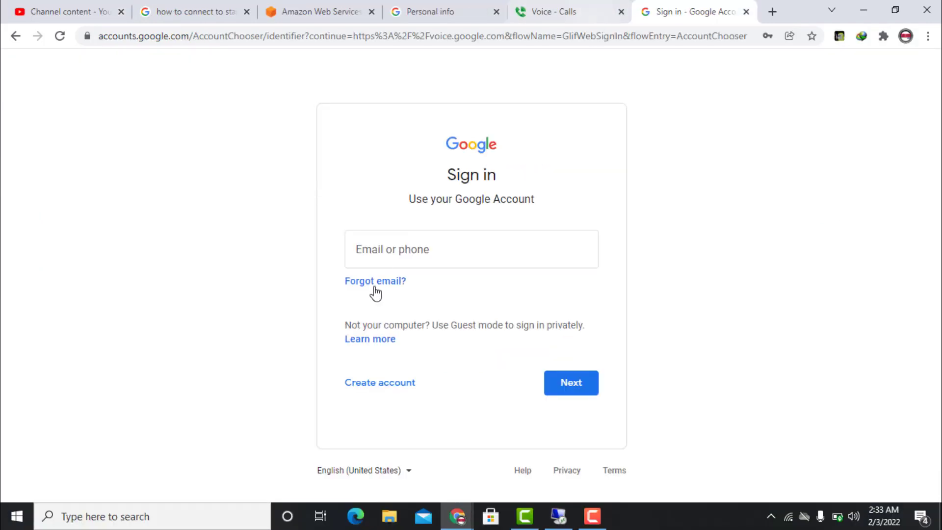
{"action": "left_click", "coordinate": [379, 248]}
{"action": "key", "text": "ctrl+v"}
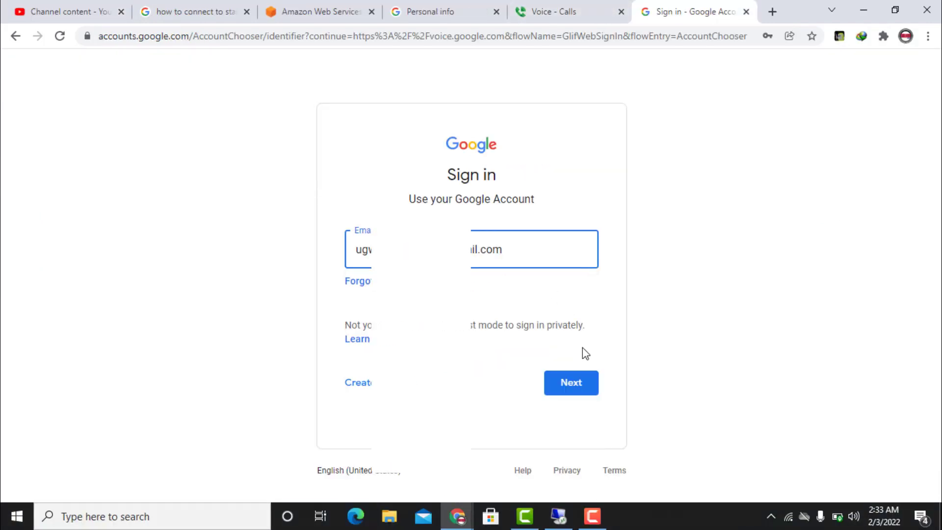
{"action": "left_click", "coordinate": [571, 384]}
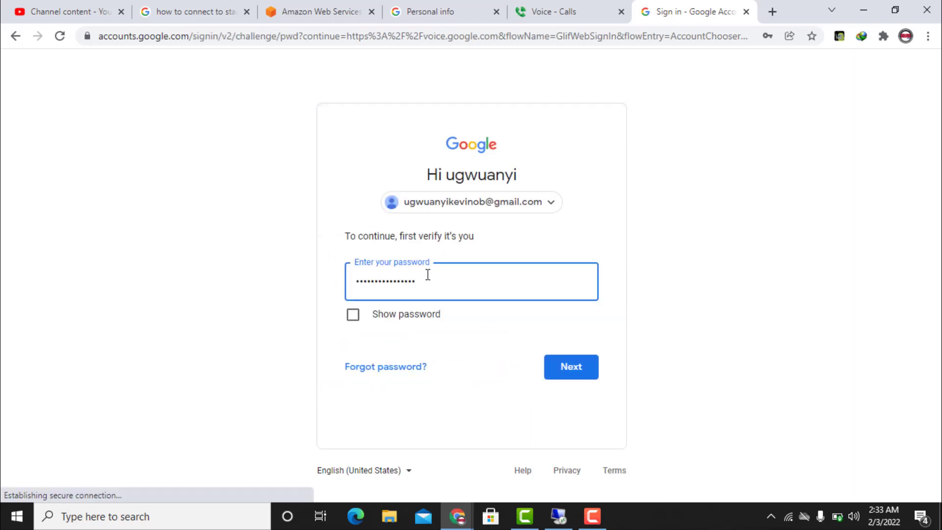
{"action": "left_click_drag", "start_coordinate": [427, 276], "coordinate": [125, 291]}
{"action": "key", "text": "BackSpace"}
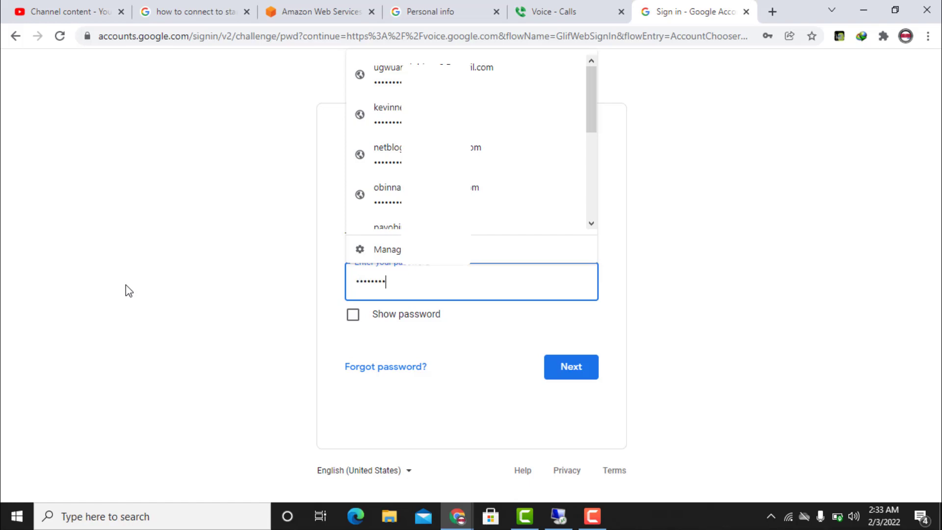
{"action": "left_click", "coordinate": [484, 384]}
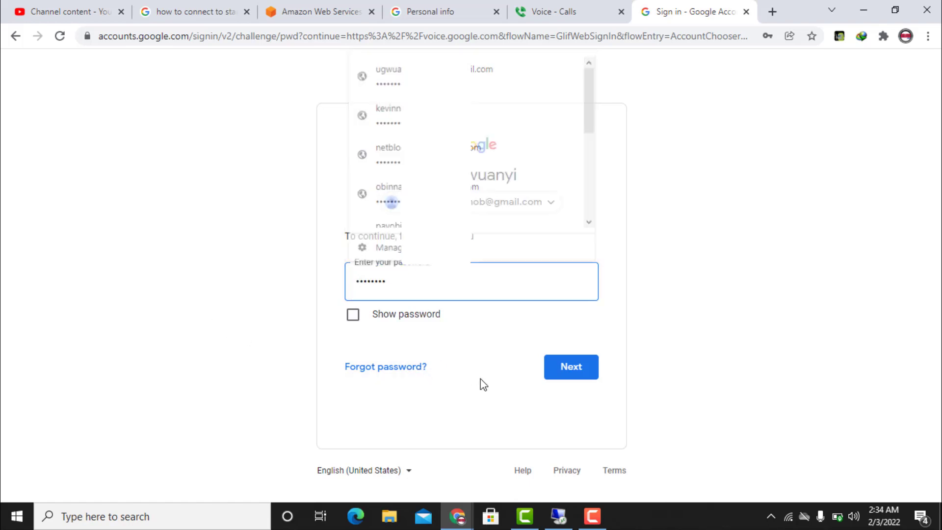
{"action": "left_click", "coordinate": [586, 376]}
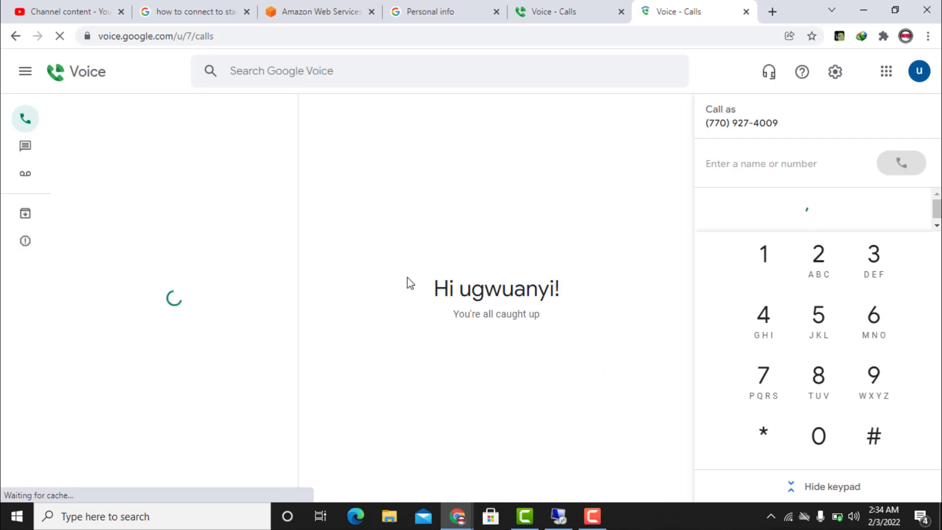
- Review the greeting and calling number, then type the ten-digit US phone number into the dialer
{"action": "left_click_drag", "start_coordinate": [393, 282], "coordinate": [584, 320]}
{"action": "left_click", "coordinate": [506, 350]}
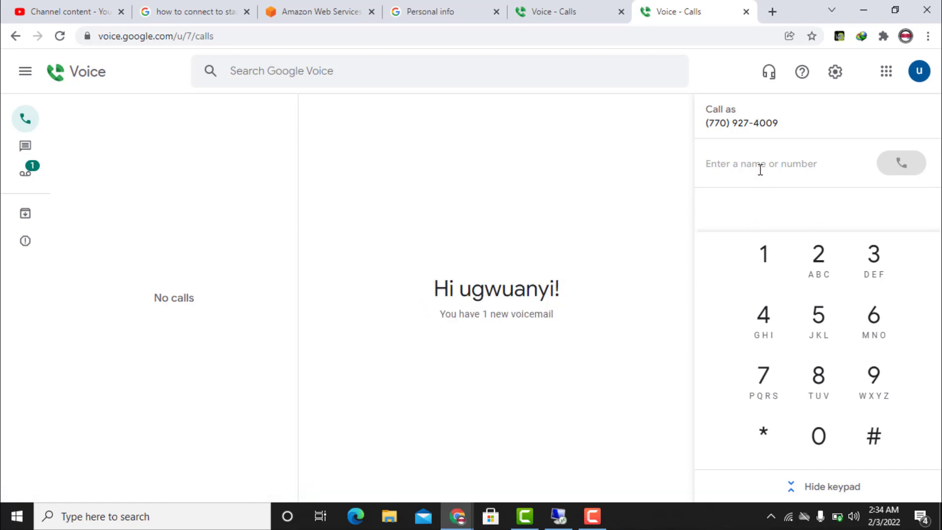
{"action": "left_click_drag", "start_coordinate": [789, 130], "coordinate": [647, 125]}
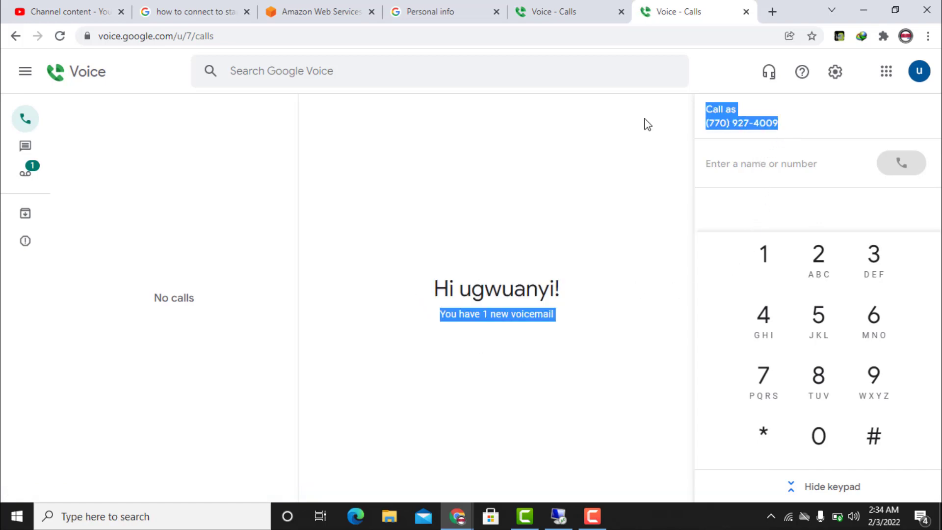
{"action": "left_click", "coordinate": [725, 164]}
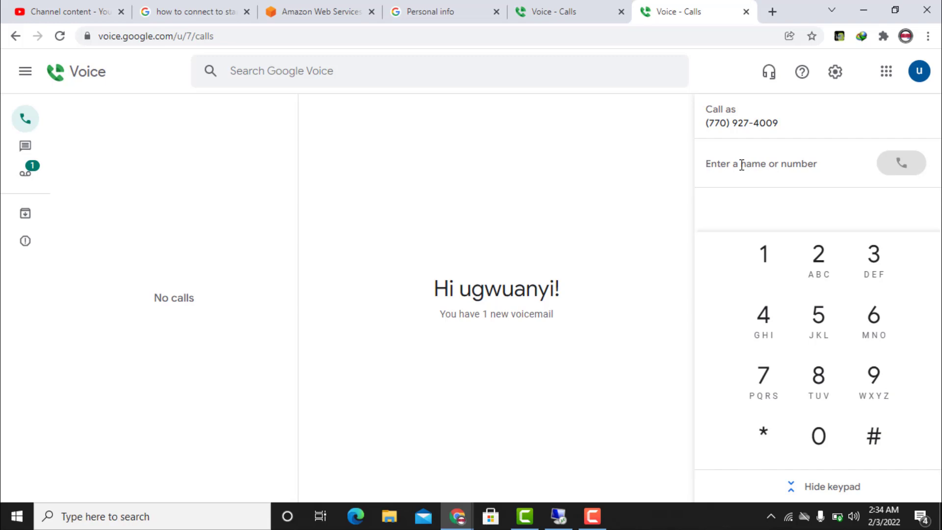
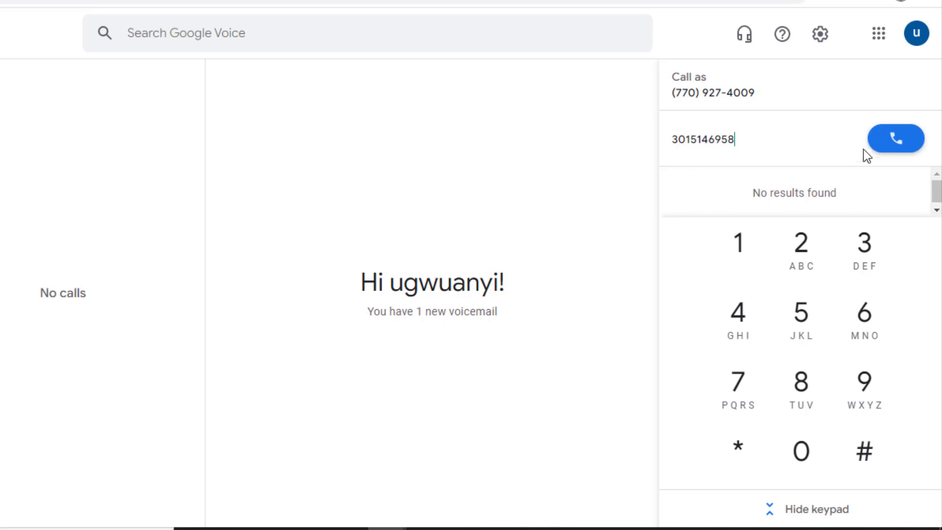
- Call the entered number with microphone access allowed, hang up, then reload the Calls page
{"action": "left_click", "coordinate": [906, 151]}
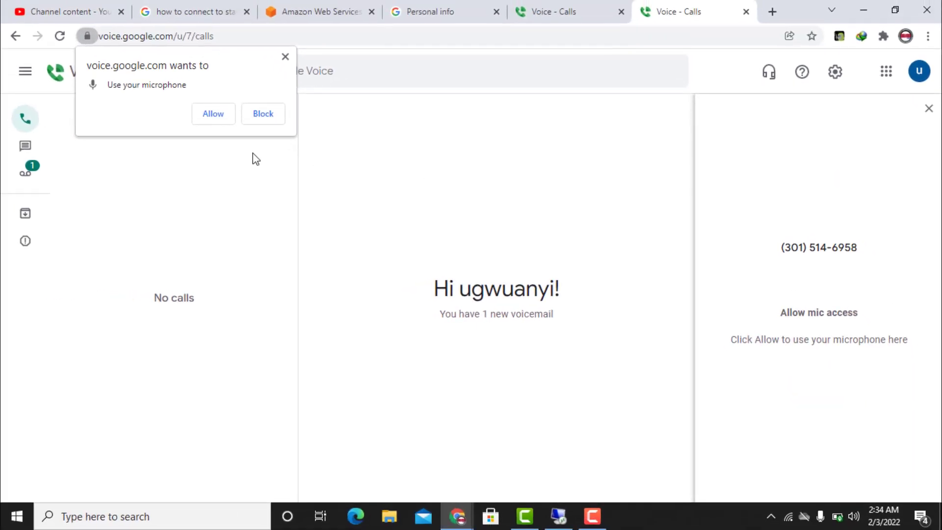
{"action": "left_click", "coordinate": [205, 121]}
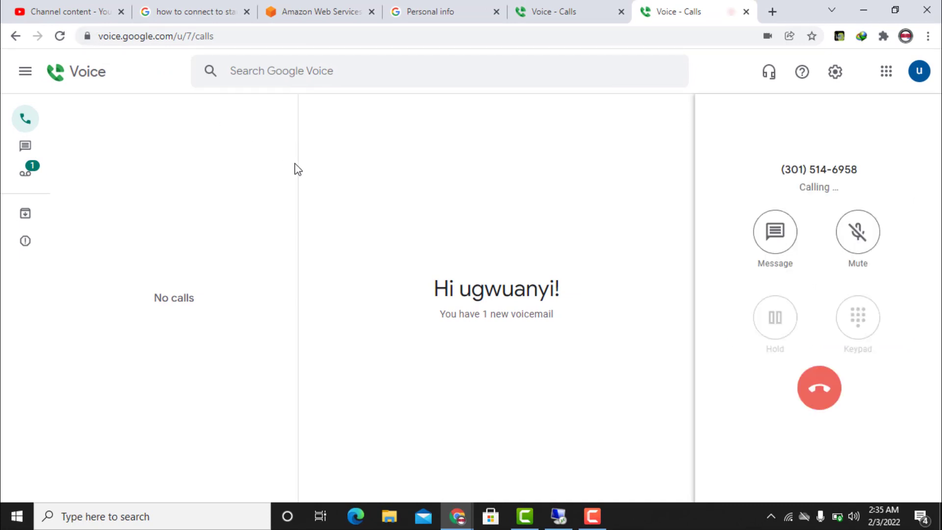
{"action": "left_click_drag", "start_coordinate": [903, 200], "coordinate": [843, 198]}
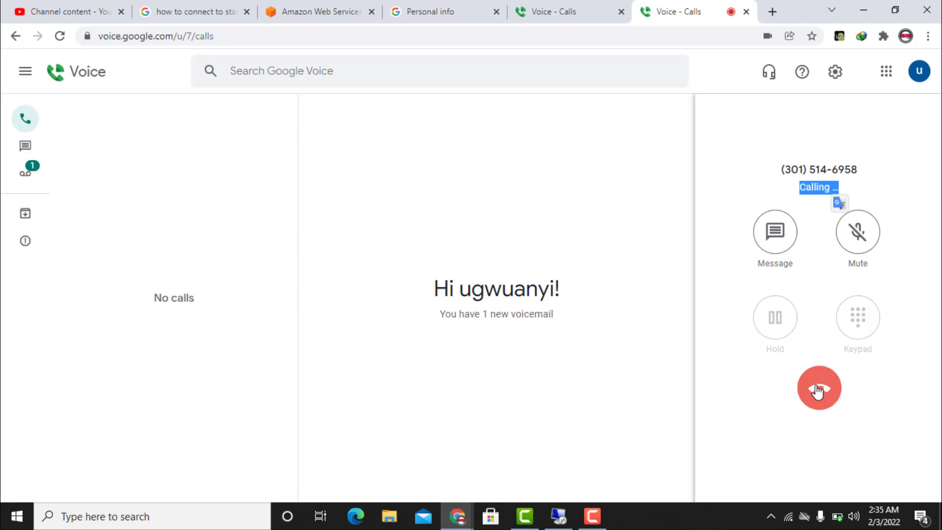
{"action": "left_click", "coordinate": [818, 391]}
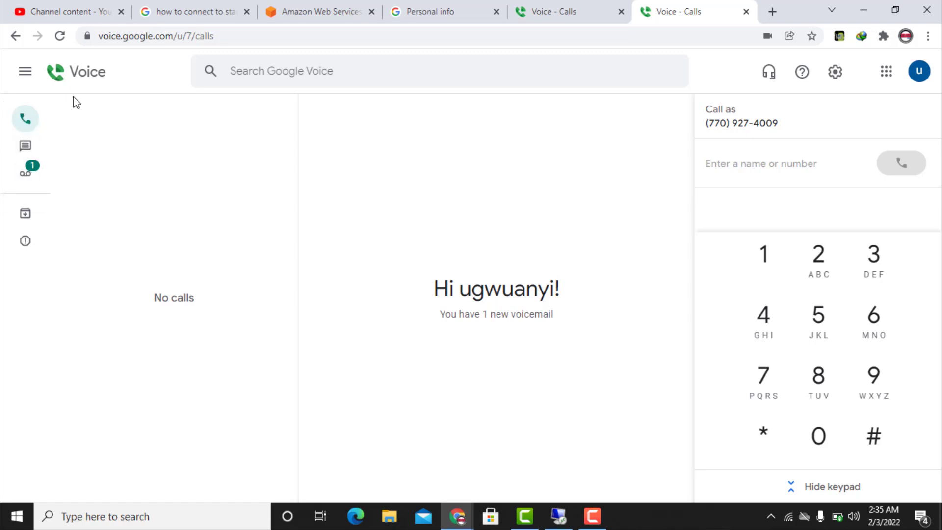
{"action": "left_click", "coordinate": [60, 39]}
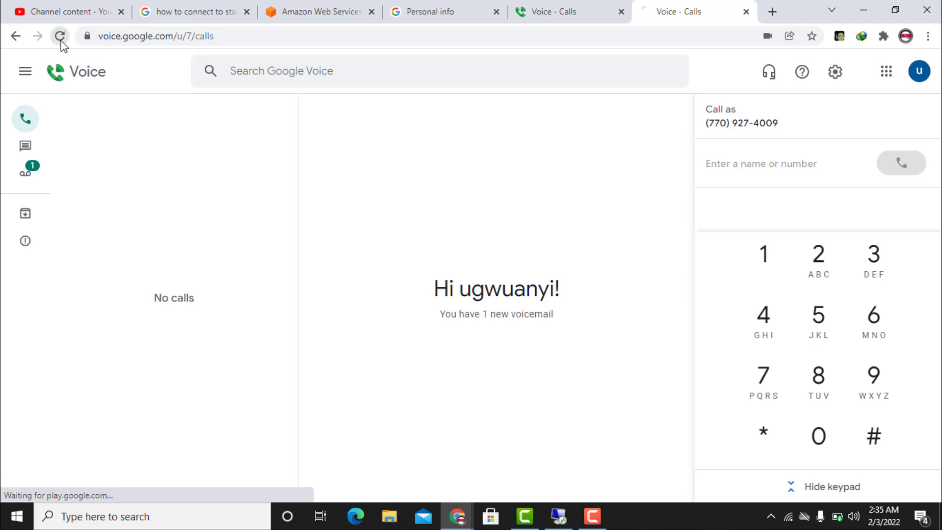